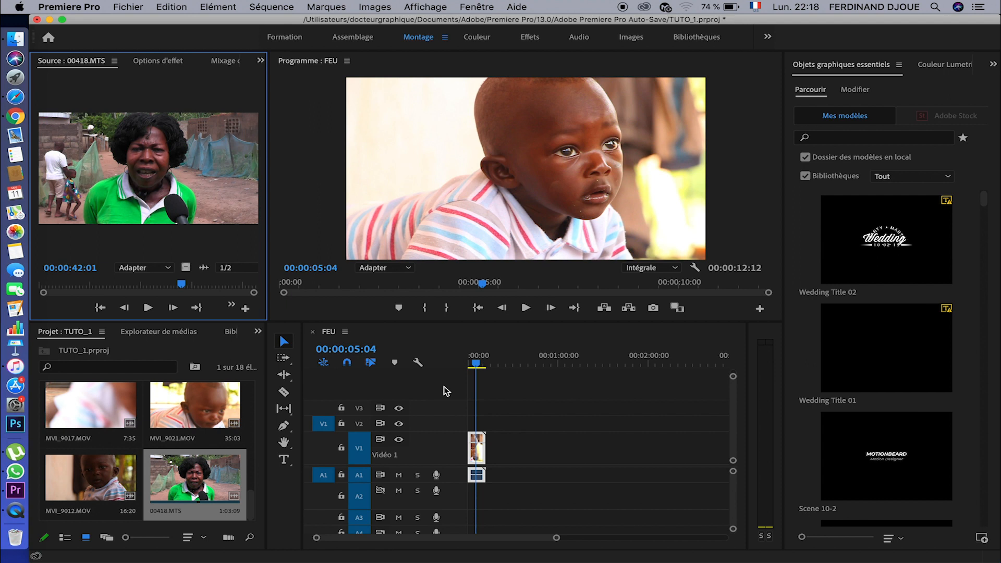
# Step: Select the MVI_9015.MOV clip with its linked audio, deselect it, and move the playhead to 00:00:08:38
pyautogui.moveTo(556, 538); pyautogui.dragTo(467, 538)
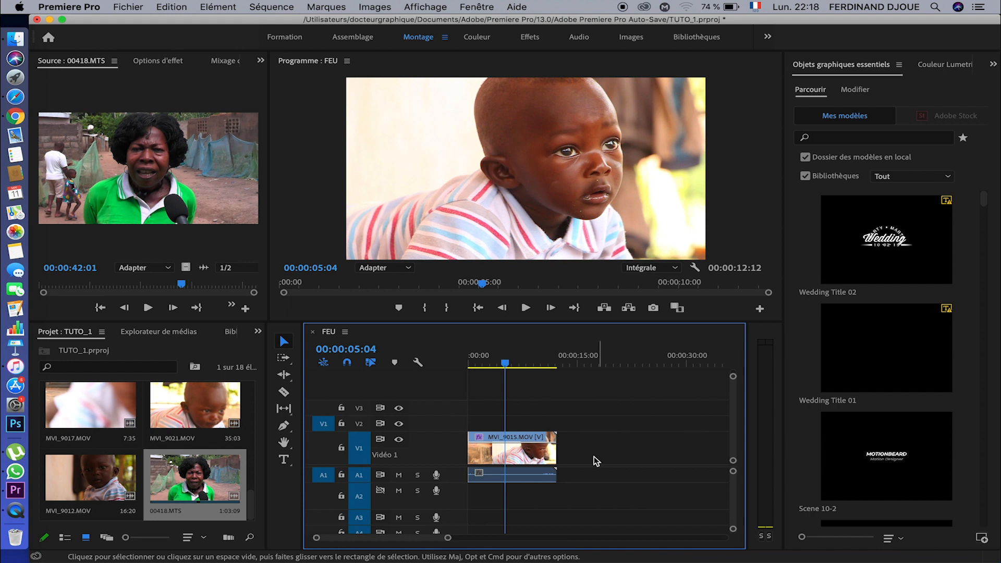
pyautogui.click(521, 451)
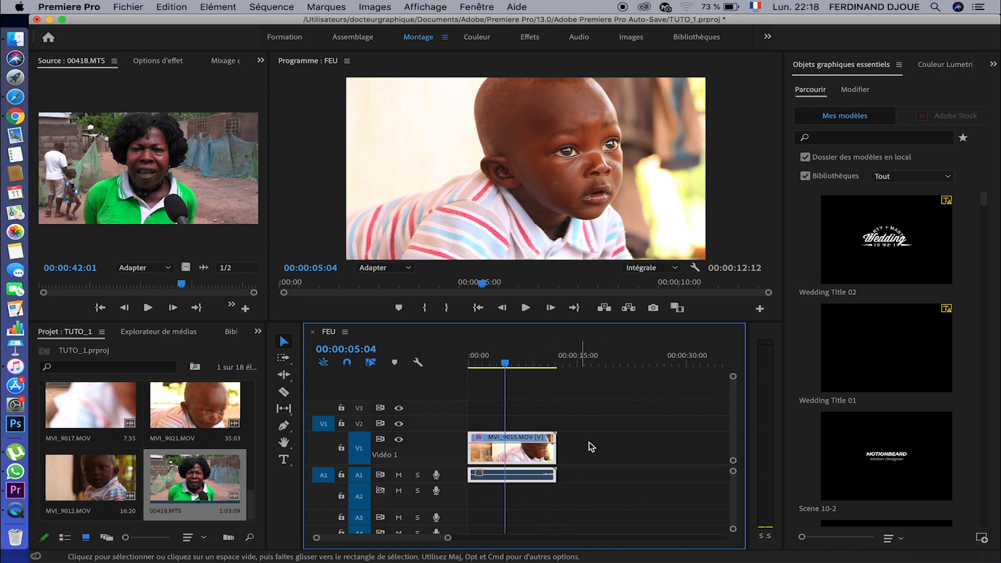
pyautogui.moveTo(534, 449)
pyautogui.mouseDown()
pyautogui.moveTo(597, 453)
pyautogui.moveTo(524, 454)
pyautogui.mouseUp()
pyautogui.click(636, 449)
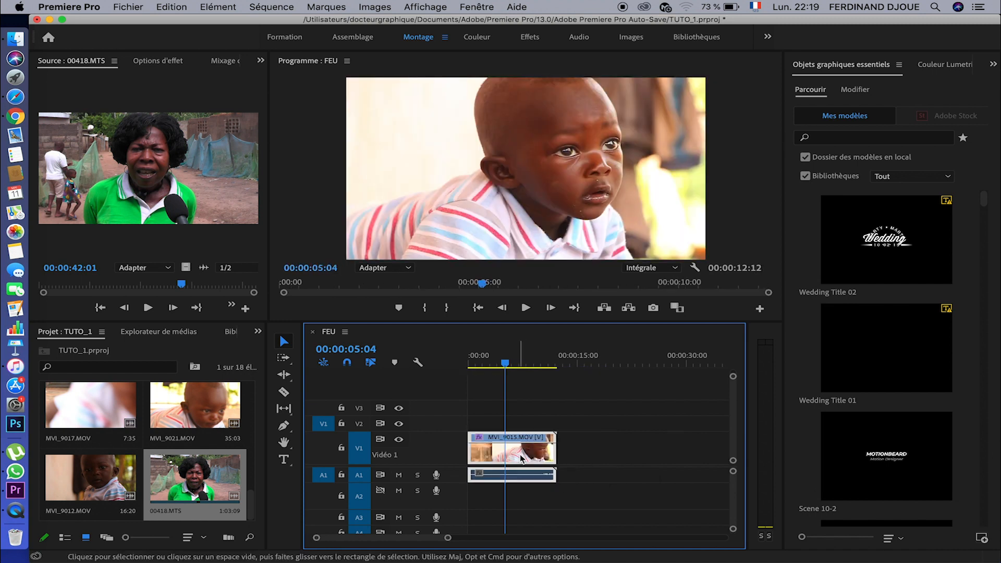
pyautogui.click(531, 365)
pyautogui.click(594, 416)
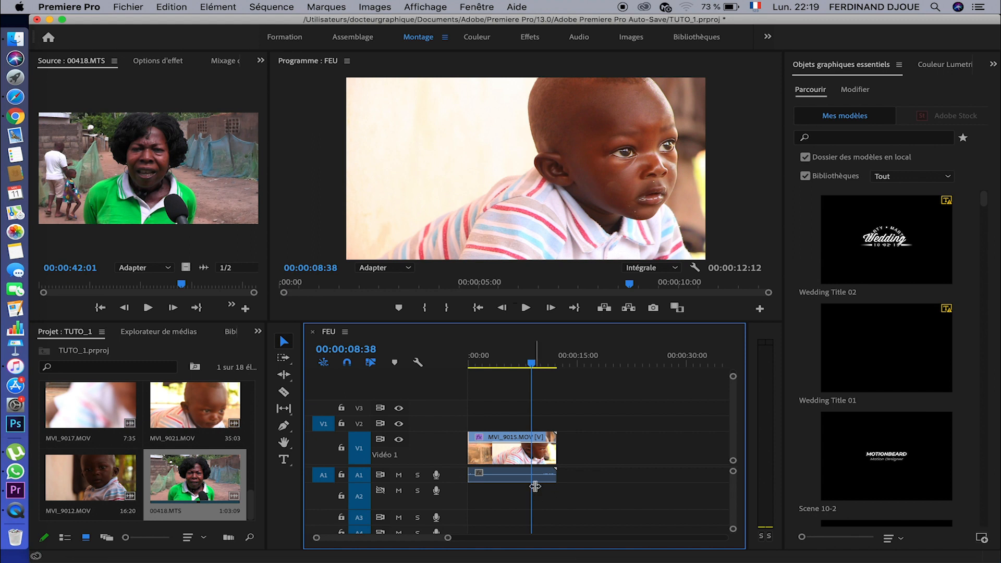
# Step: Shift only the audio of MVI_9015.MOV to 00:00:16:24 on track A1 and delete it, keeping the video clip
pyautogui.click(518, 476)
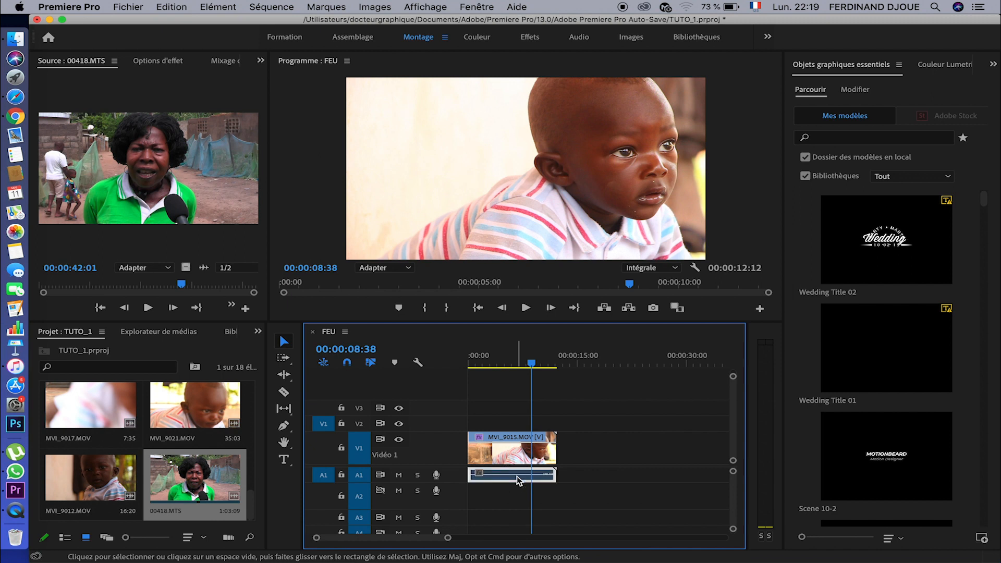
pyautogui.moveTo(517, 476); pyautogui.dragTo(638, 475)
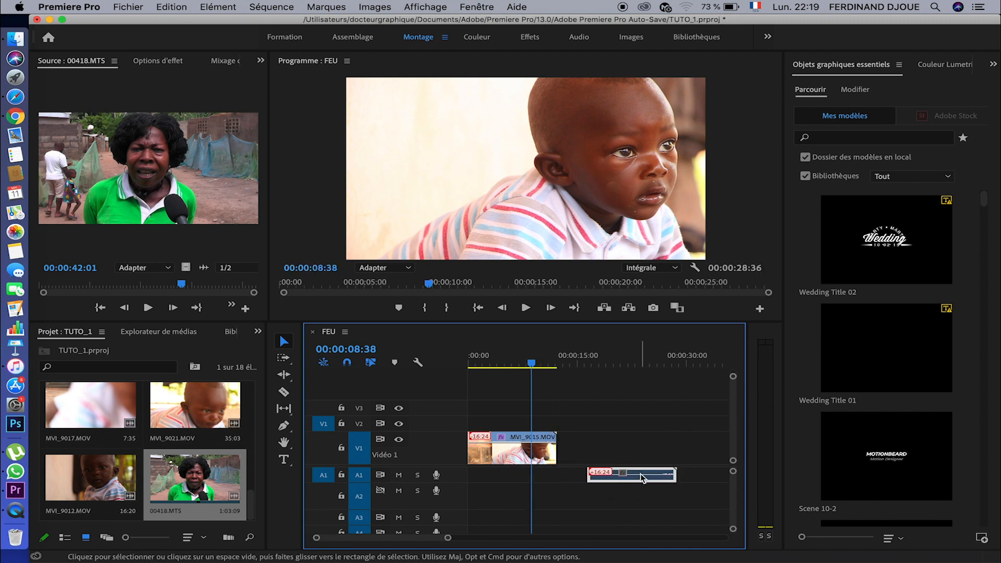
pyautogui.click(633, 448)
pyautogui.click(541, 471)
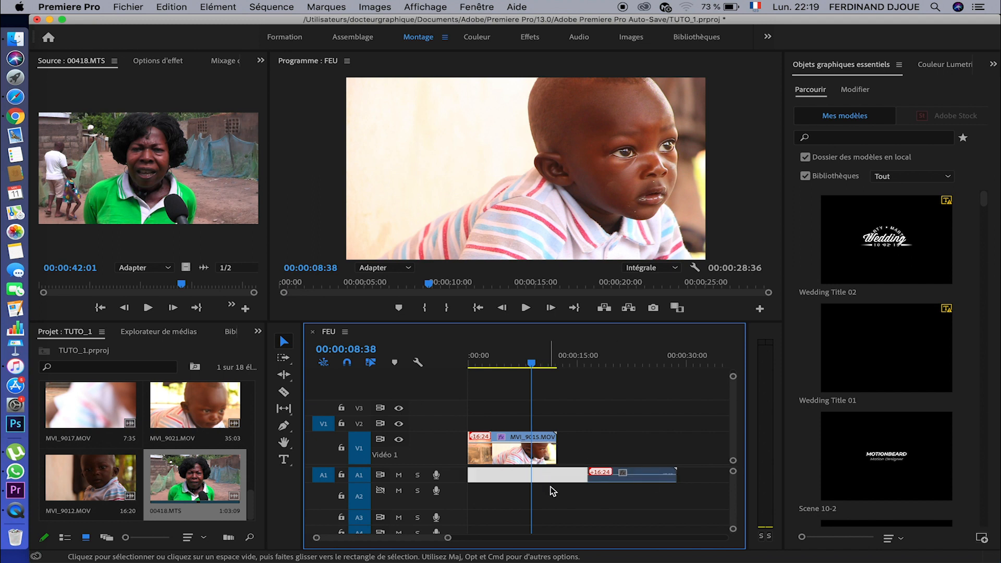
pyautogui.click(597, 492)
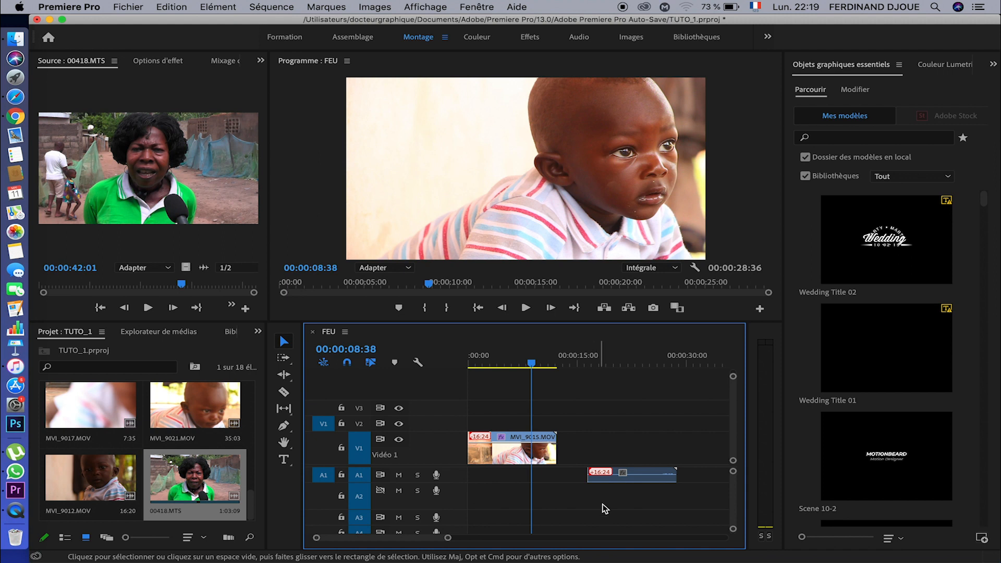
pyautogui.click(643, 480)
pyautogui.press('Delete')
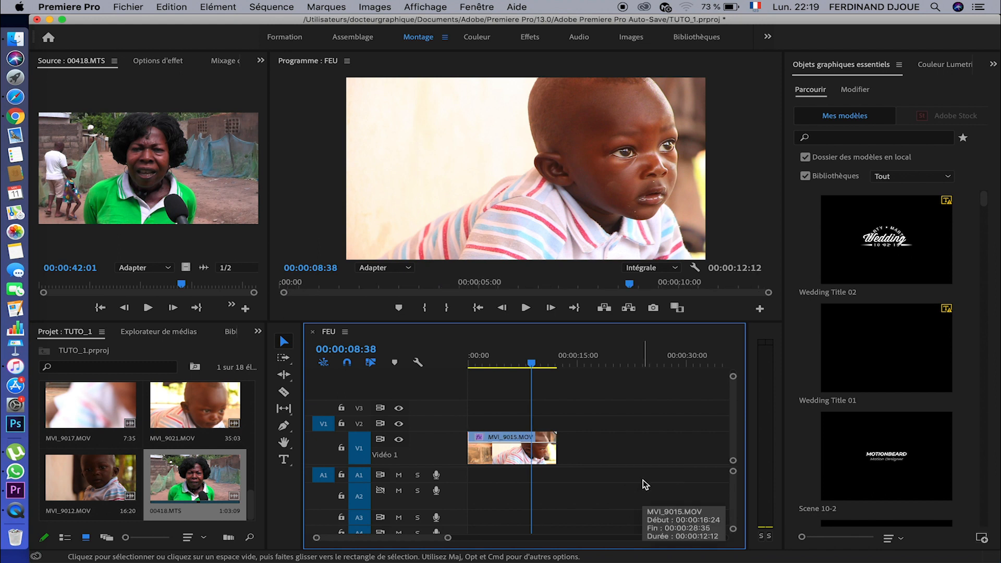
# Step: Play the sequence from the start to check the clip without its sound, and save the project
pyautogui.moveTo(532, 362); pyautogui.dragTo(469, 372)
pyautogui.press('space')
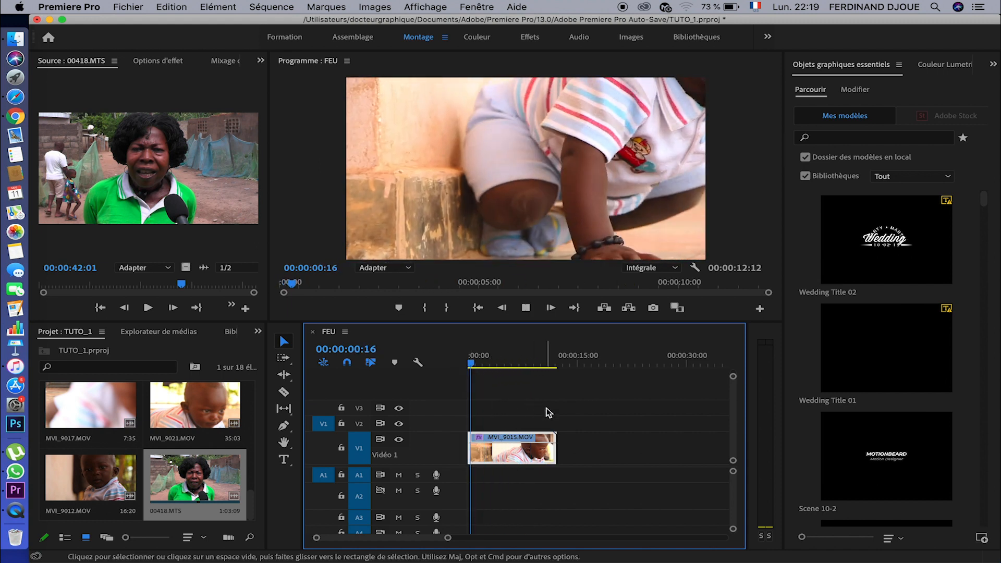
pyautogui.press('space')
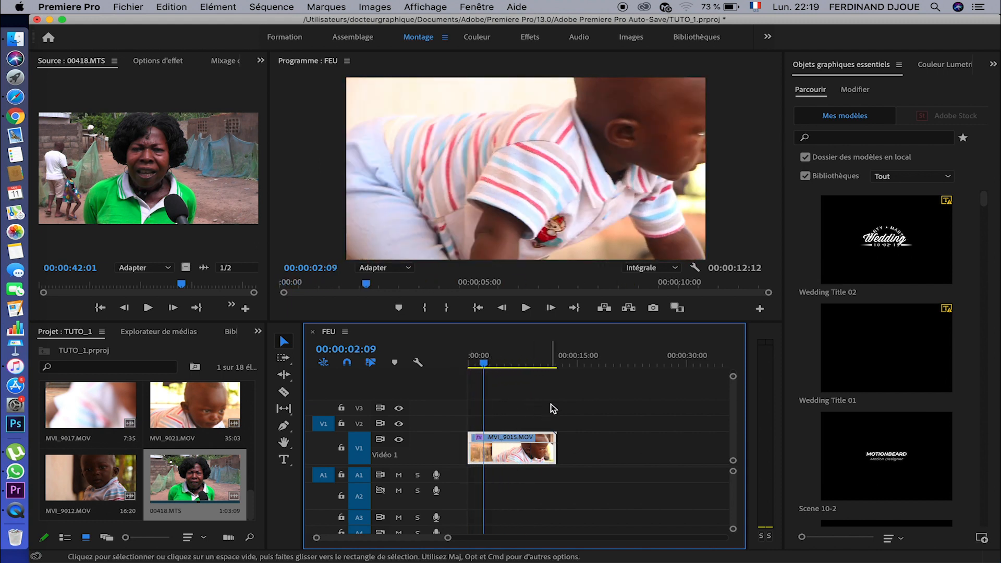
pyautogui.press('super+s')
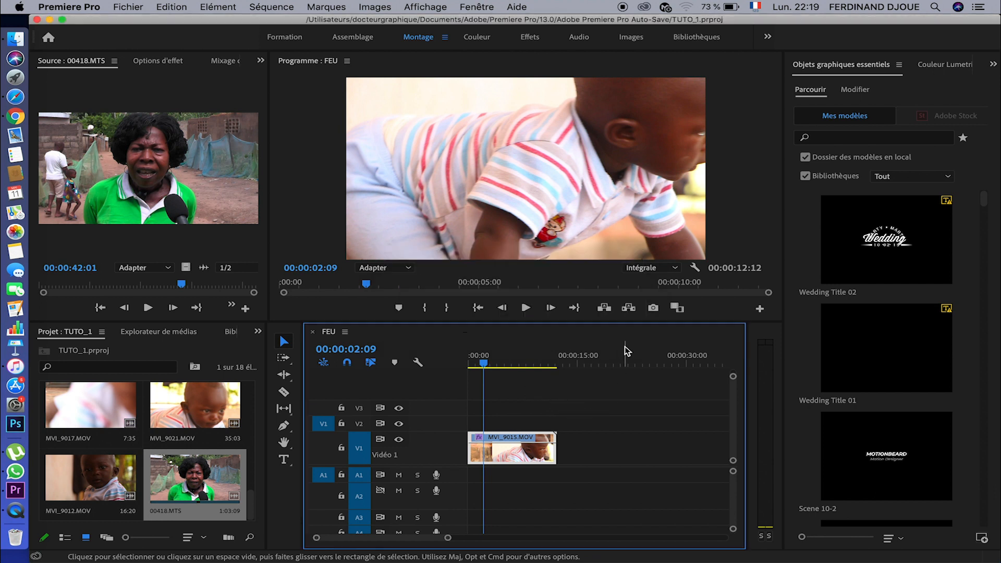
pyautogui.press('space')
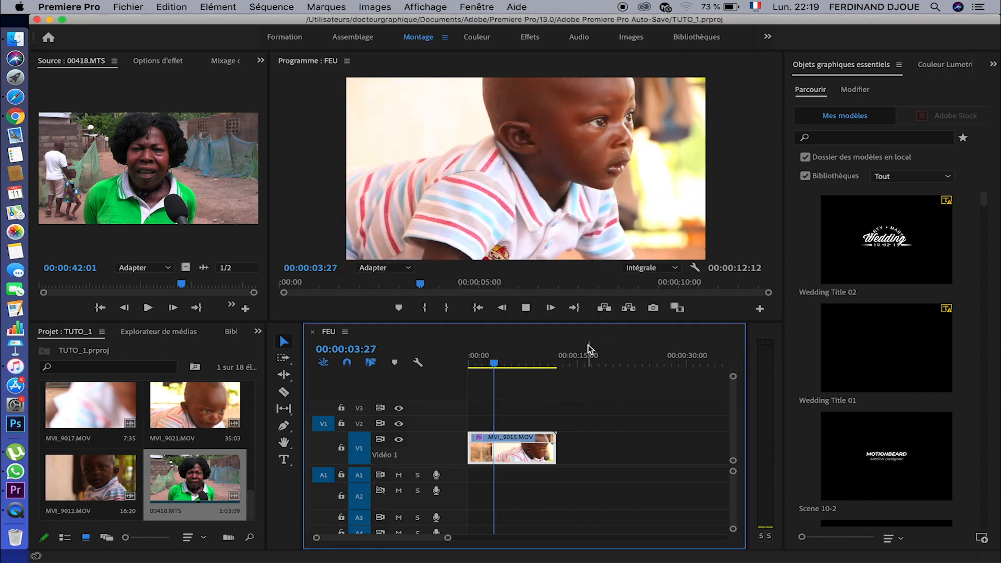
pyautogui.click(505, 362)
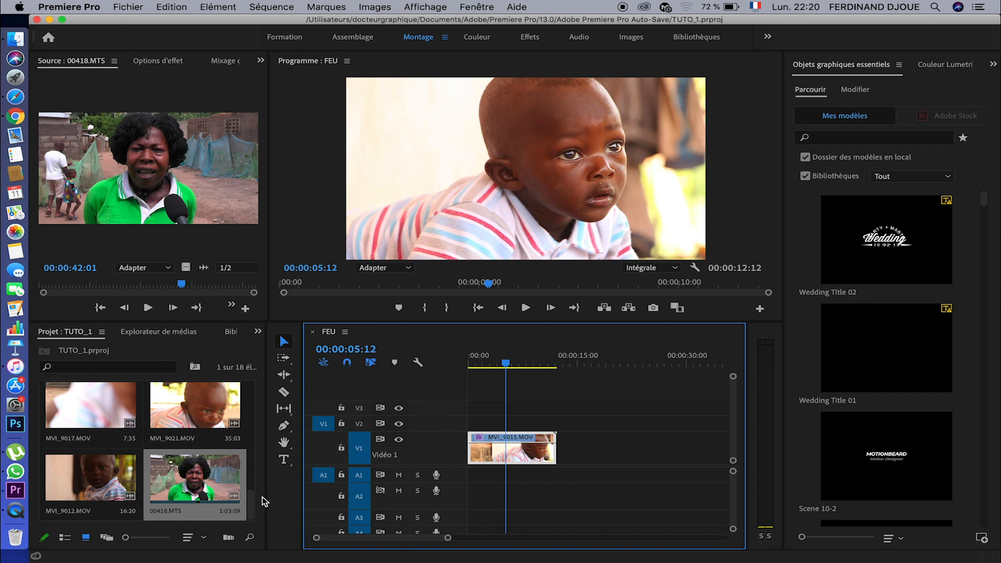
# Step: Add New_Land.mp3 from the project to audio track A1 at the start of the sequence
pyautogui.moveTo(251, 503); pyautogui.dragTo(250, 395)
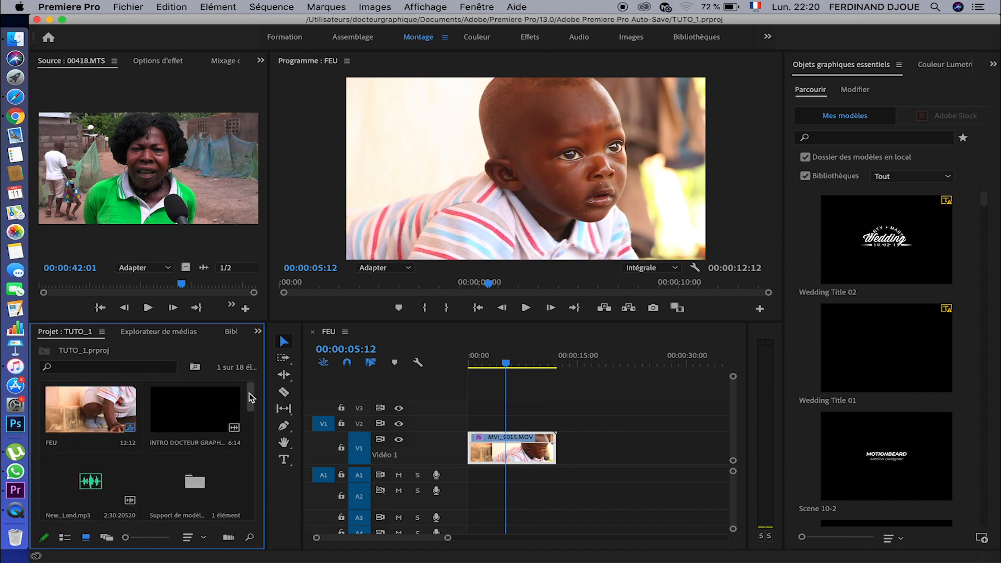
pyautogui.click(82, 483)
pyautogui.moveTo(82, 483); pyautogui.dragTo(468, 475)
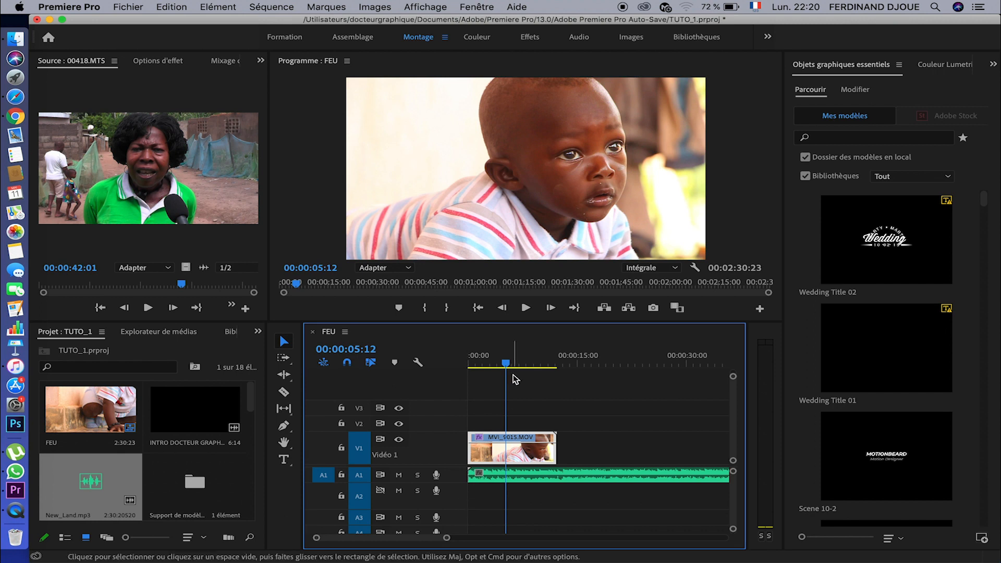
# Step: Play the sequence with its music from the start, replay a section from about 00:00:03, and scrub to 00:00:07:41
pyautogui.moveTo(509, 363)
pyautogui.mouseDown()
pyautogui.moveTo(496, 359)
pyautogui.moveTo(498, 366)
pyautogui.mouseUp()
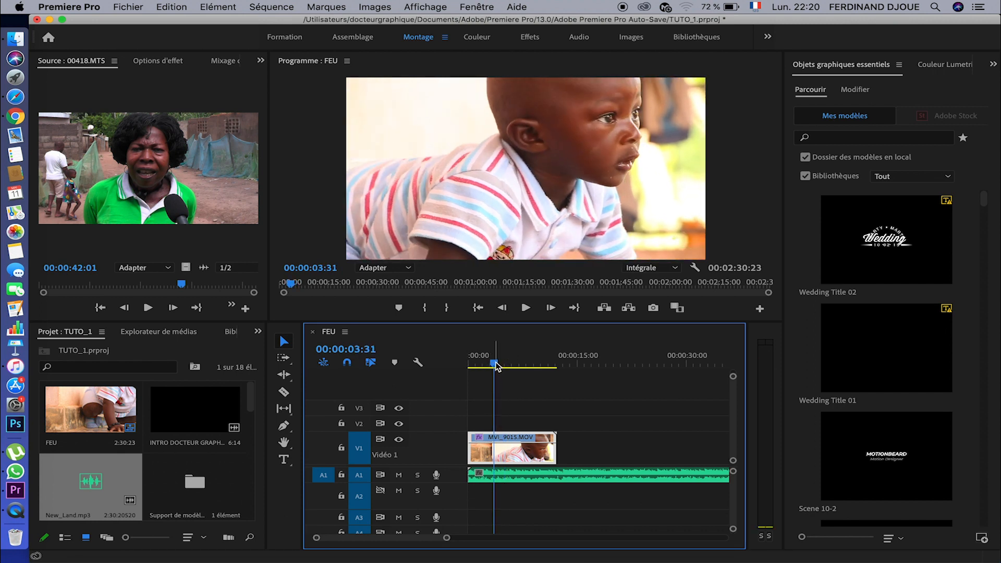
pyautogui.moveTo(498, 365); pyautogui.dragTo(465, 379)
pyautogui.press('space')
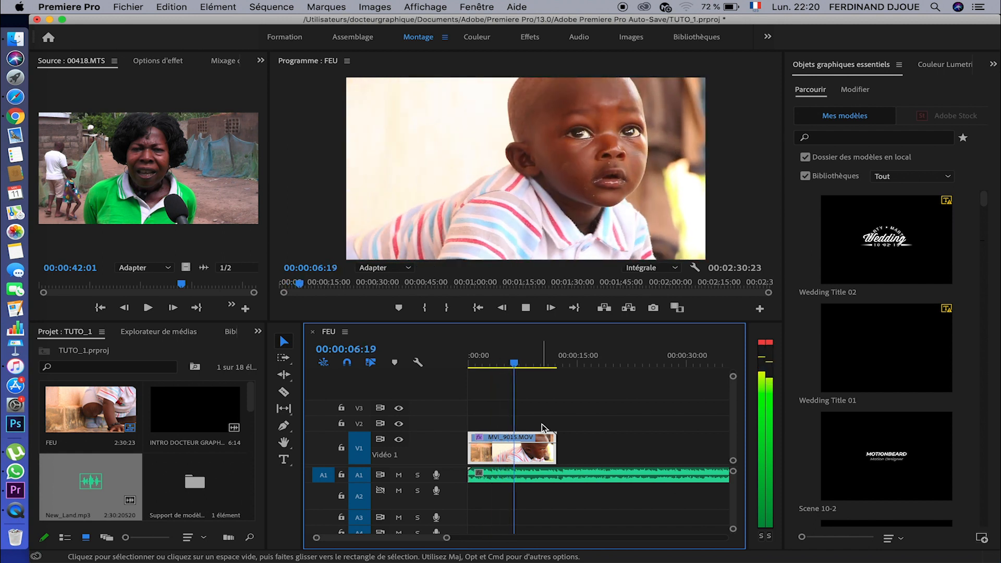
pyautogui.press('space')
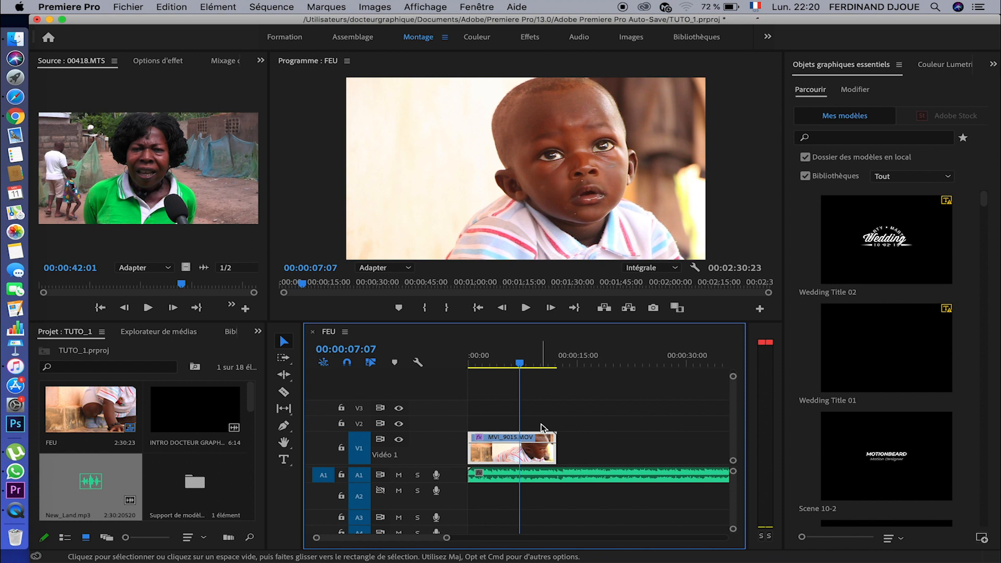
pyautogui.moveTo(519, 363); pyautogui.dragTo(497, 364)
pyautogui.press('space')
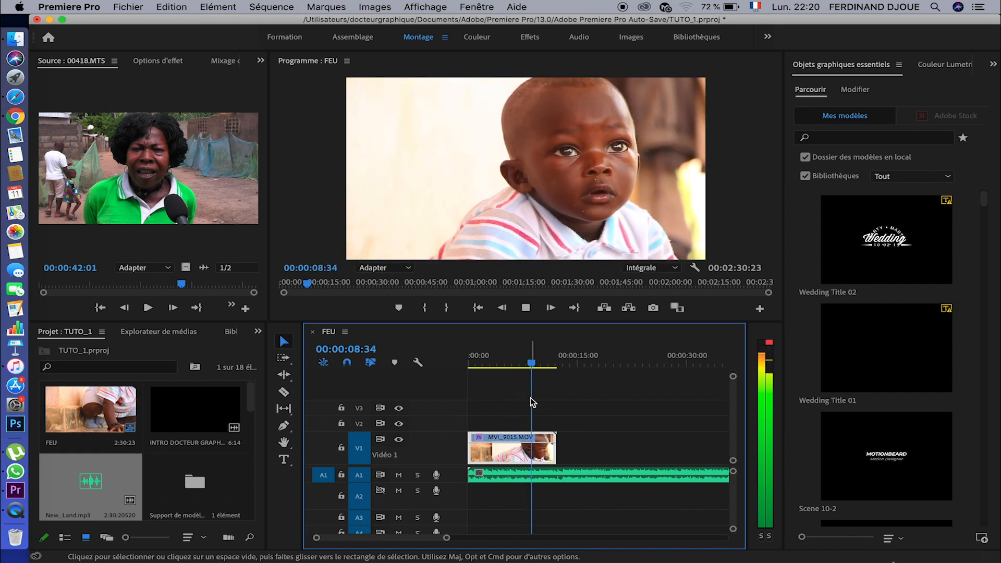
pyautogui.press('space')
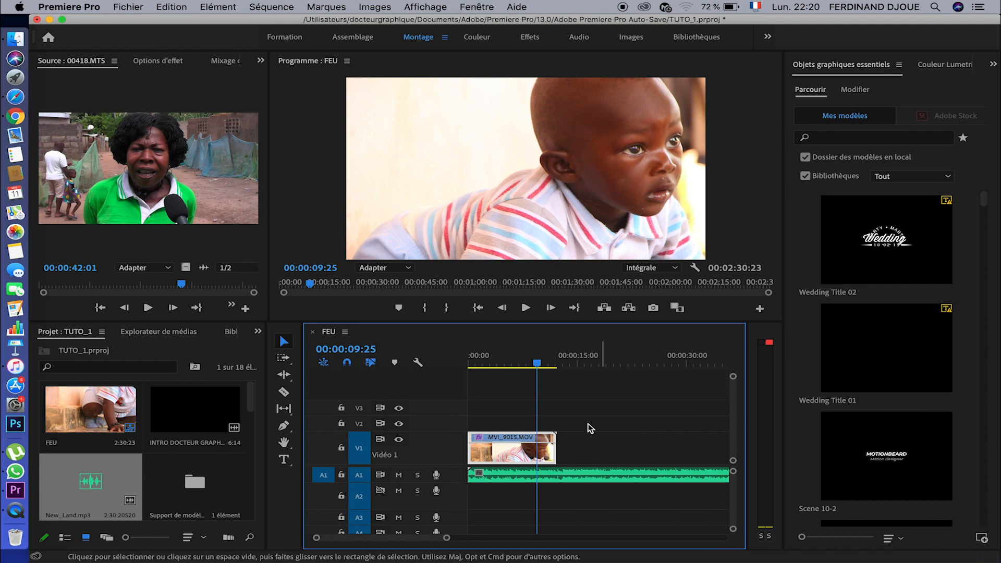
pyautogui.click(532, 363)
pyautogui.moveTo(533, 365); pyautogui.dragTo(519, 368)
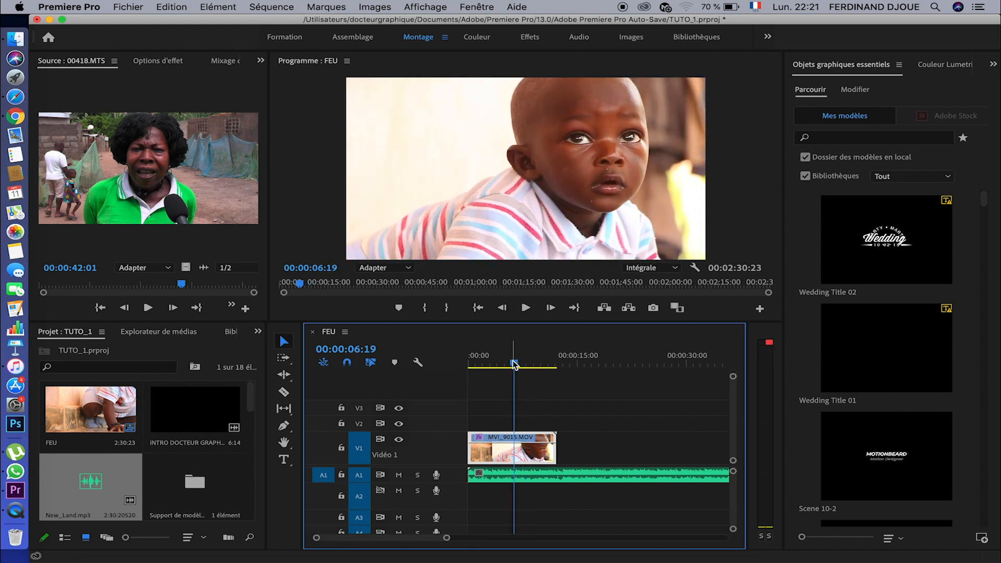
pyautogui.click(524, 367)
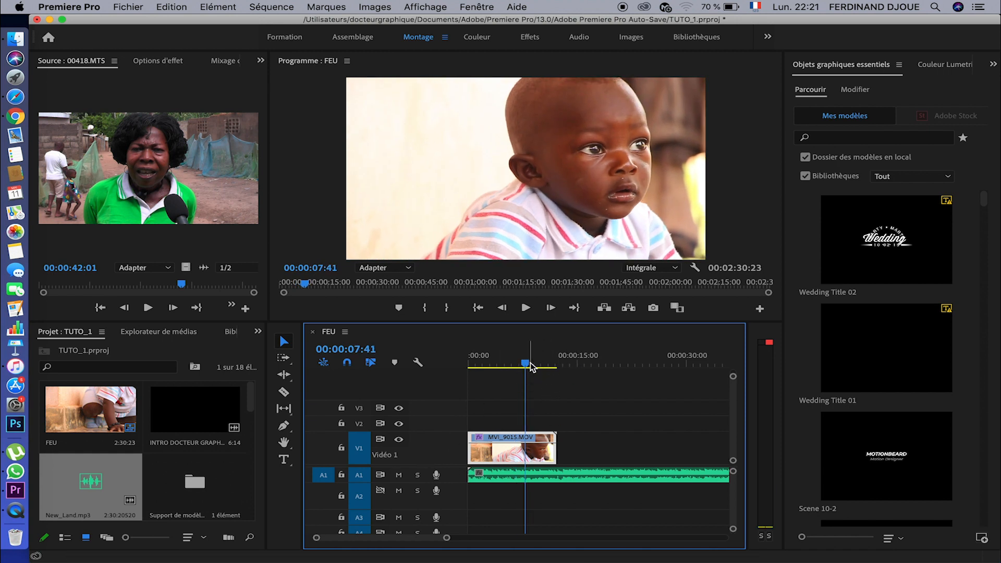
# Step: Increase the height of audio track A1 to enlarge its waveform, and scrub the music back to 00:00:03:02
pyautogui.moveTo(383, 484); pyautogui.dragTo(383, 503)
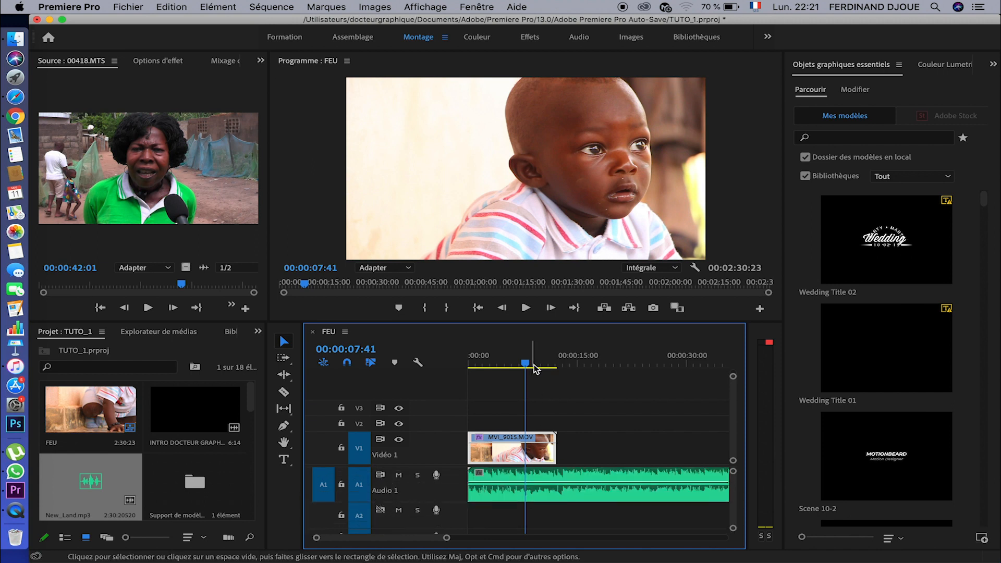
pyautogui.moveTo(522, 358); pyautogui.dragTo(493, 376)
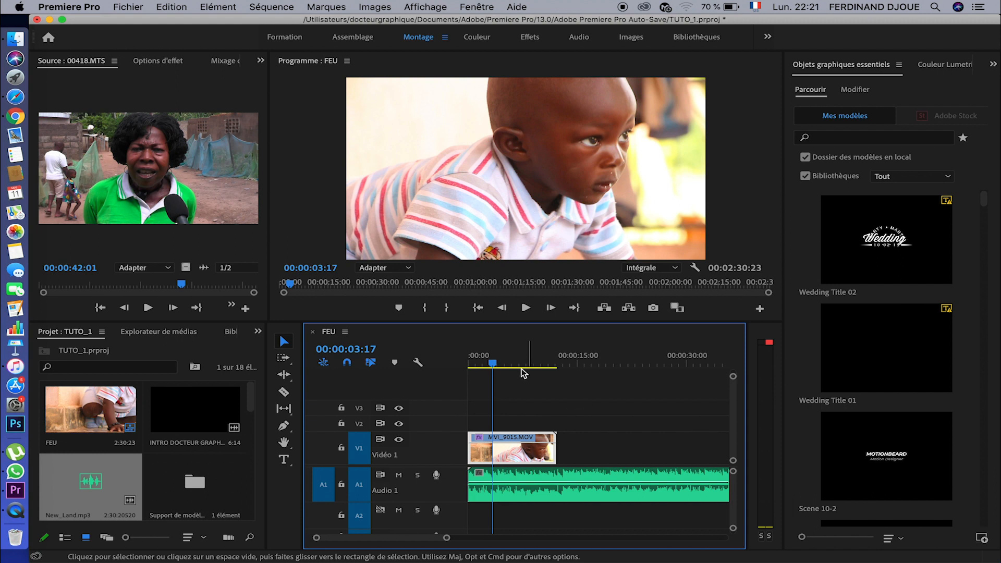
pyautogui.moveTo(492, 365); pyautogui.dragTo(492, 365)
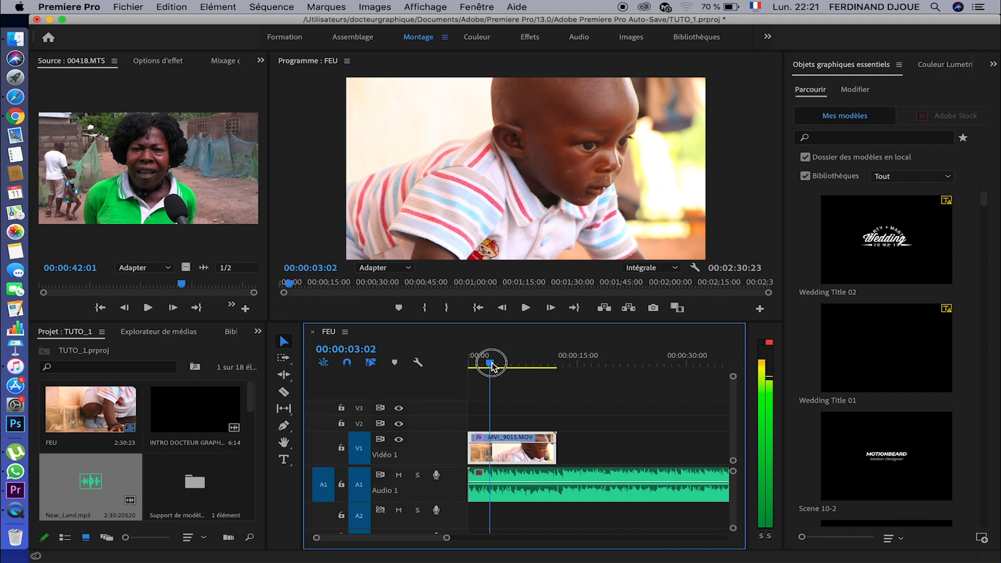
# Step: Adjust the audio gain of the New_Land.mp3 clip on track A1 by -10 dB
pyautogui.click(530, 488)
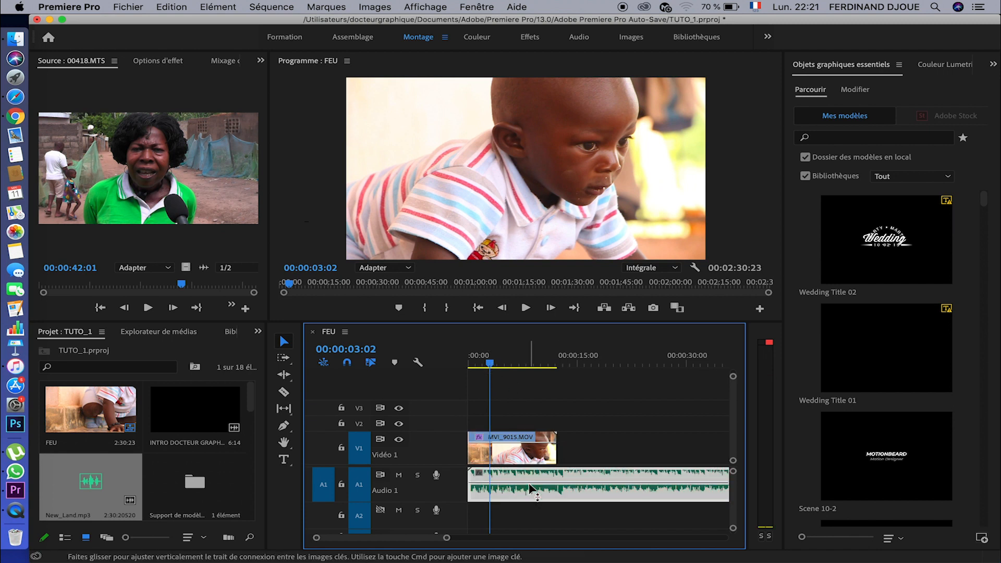
pyautogui.rightClick(533, 485)
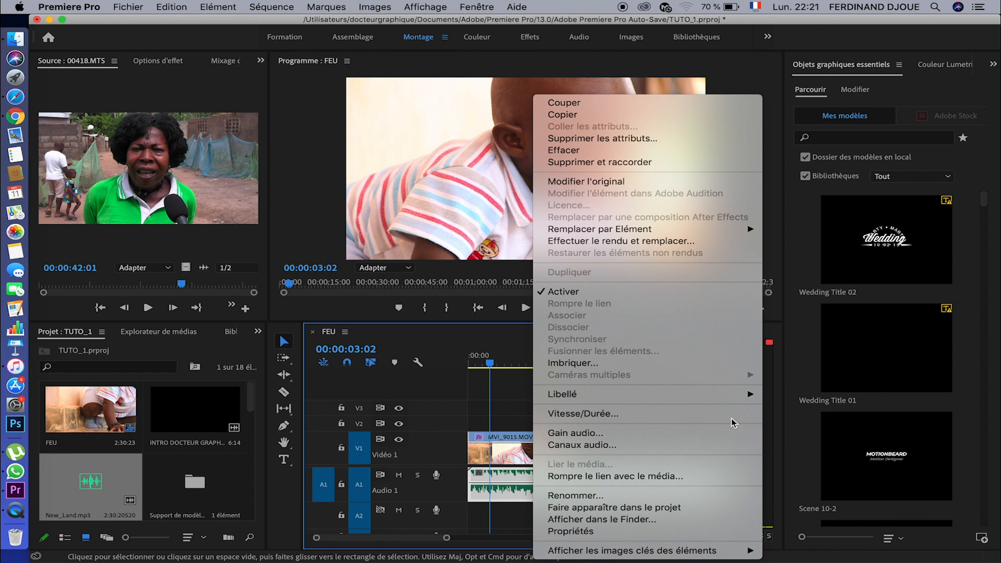
pyautogui.click(611, 435)
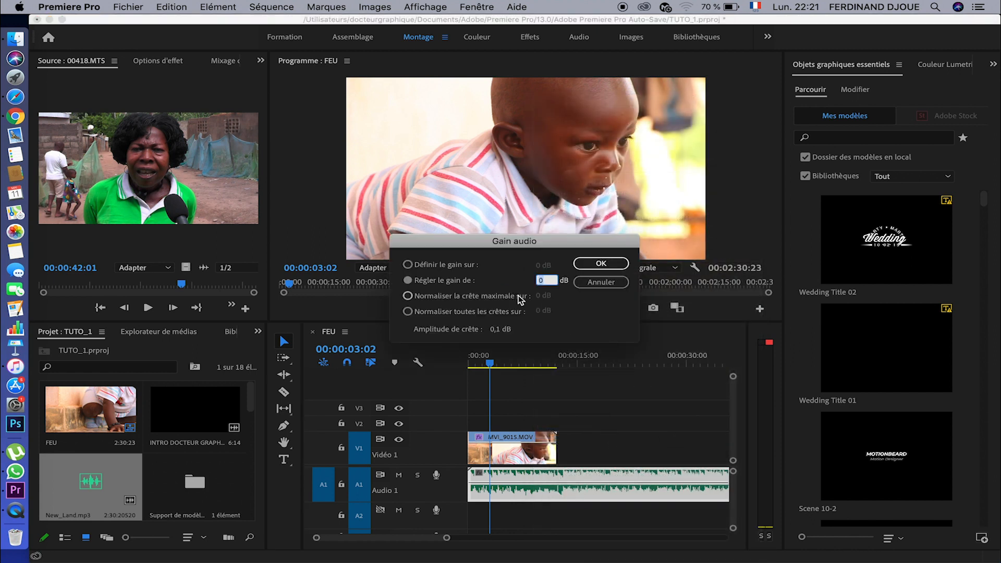
pyautogui.moveTo(579, 243); pyautogui.dragTo(369, 232)
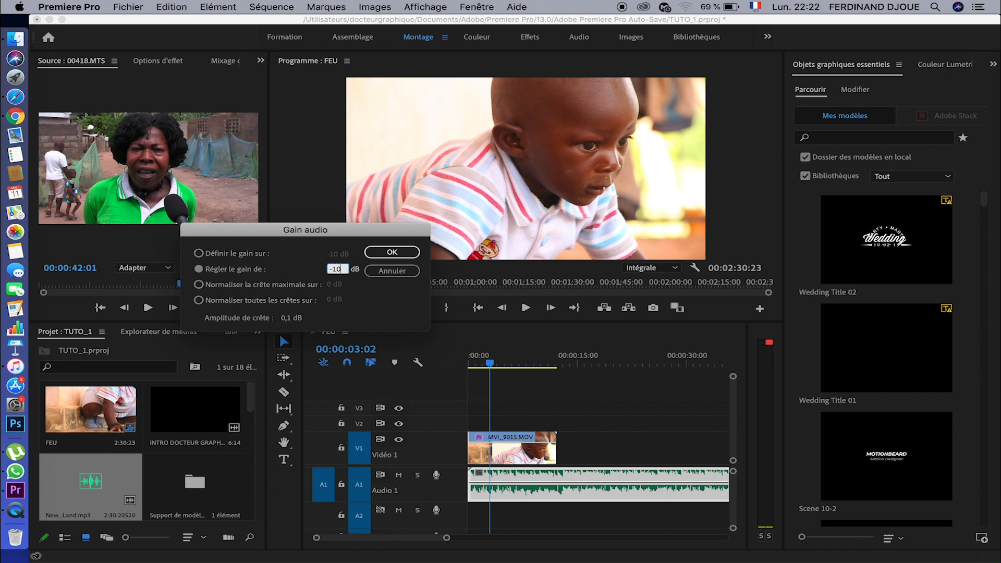
pyautogui.click(407, 255)
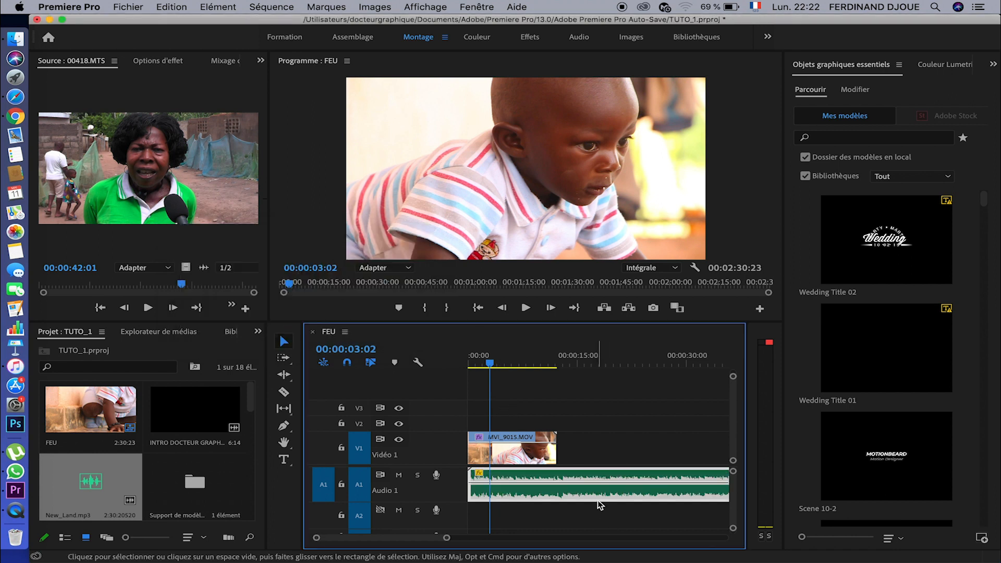
# Step: Play the sequence from 00:00:00:00 to hear the adjusted music level, and set the playhead to 00:00:03:07
pyautogui.moveTo(490, 365); pyautogui.dragTo(465, 375)
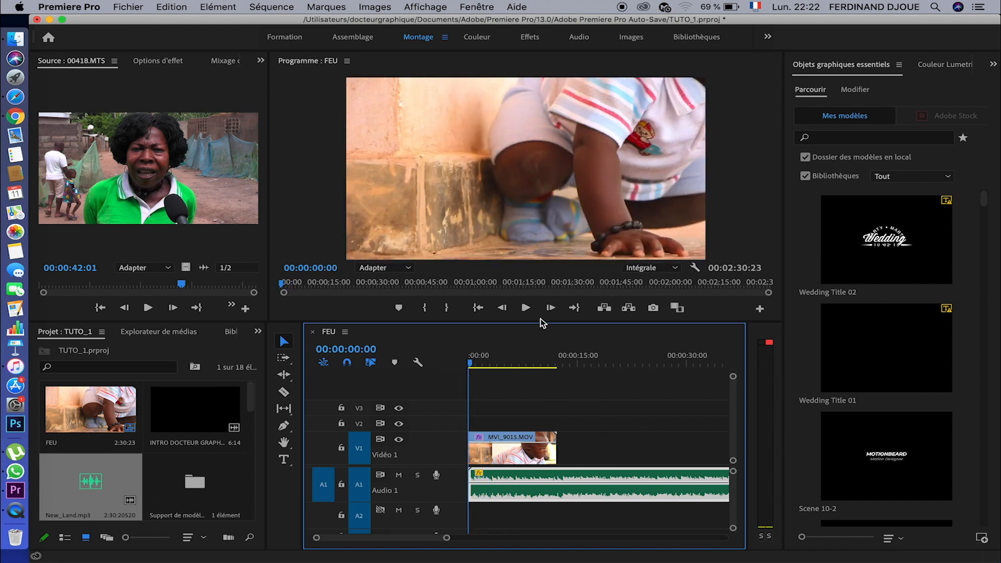
pyautogui.click(526, 308)
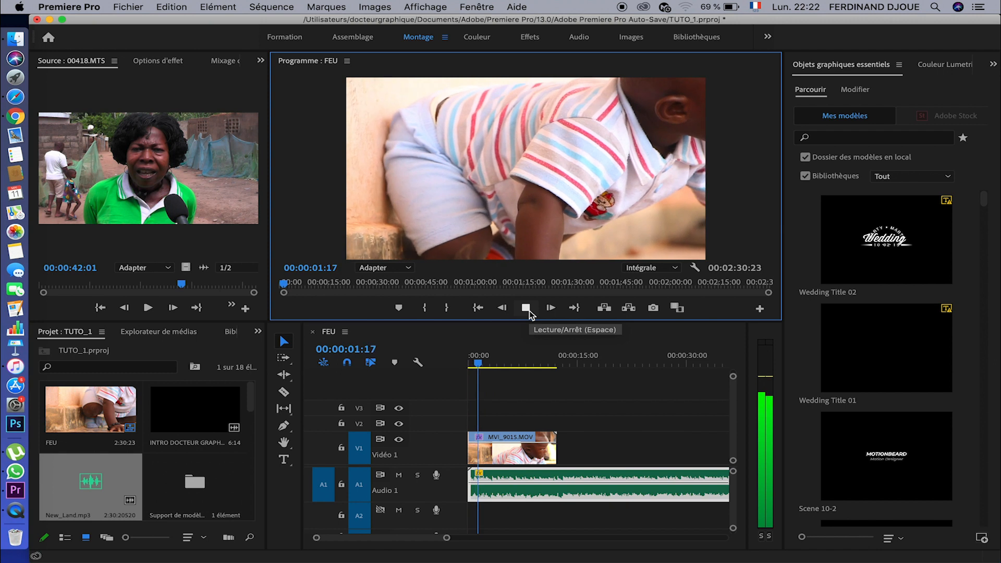
pyautogui.click(526, 308)
pyautogui.moveTo(495, 363)
pyautogui.mouseDown()
pyautogui.moveTo(503, 364)
pyautogui.moveTo(490, 363)
pyautogui.mouseUp()
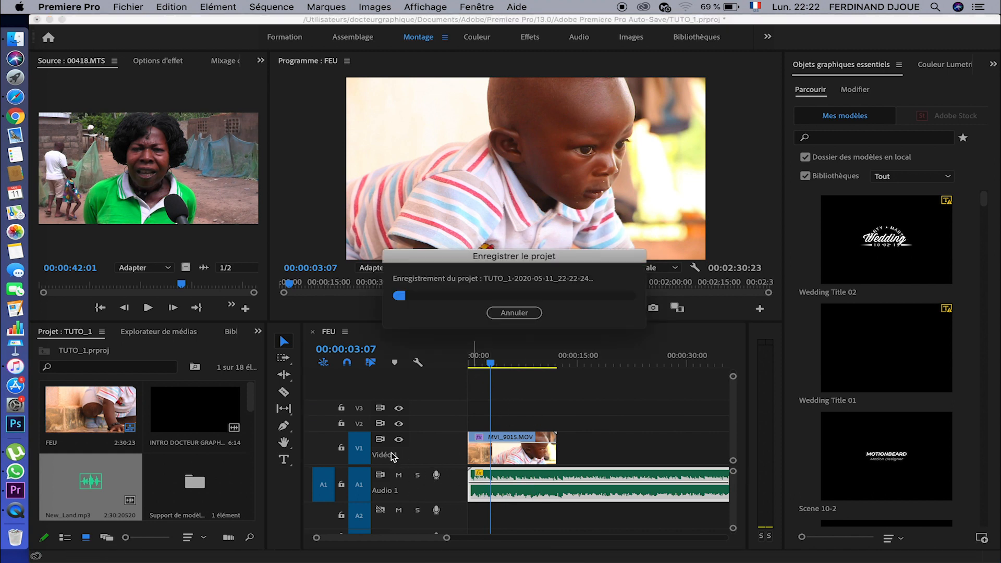
# Step: Turn off the output of video track V1 and play the sequence from near its start
pyautogui.click(399, 440)
pyautogui.moveTo(491, 359); pyautogui.dragTo(471, 362)
pyautogui.click(527, 308)
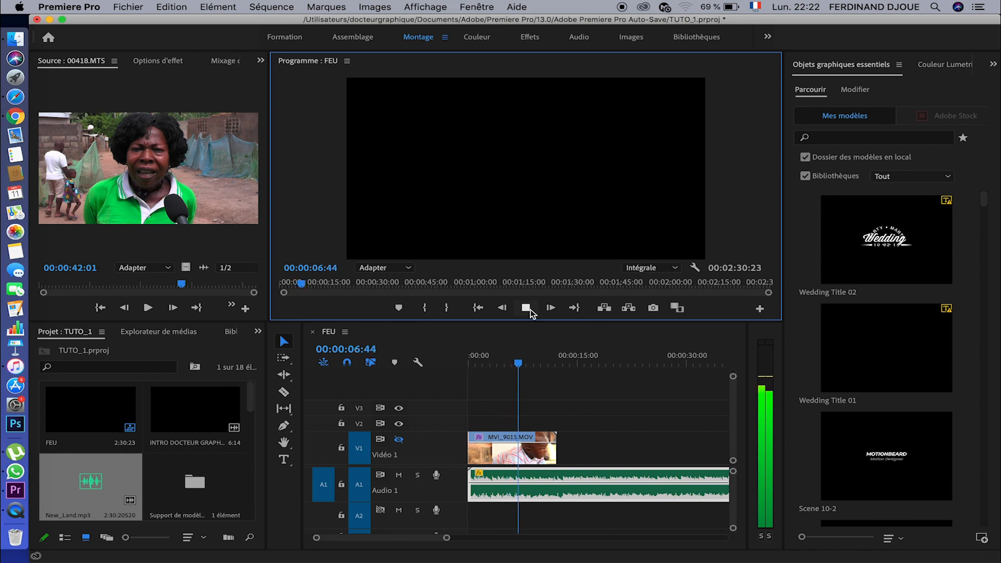
# Step: Lower the volume level of the music clip on audio track A1 to -17.3 dB and play the sequence from 00:00:00:00
pyautogui.click(525, 308)
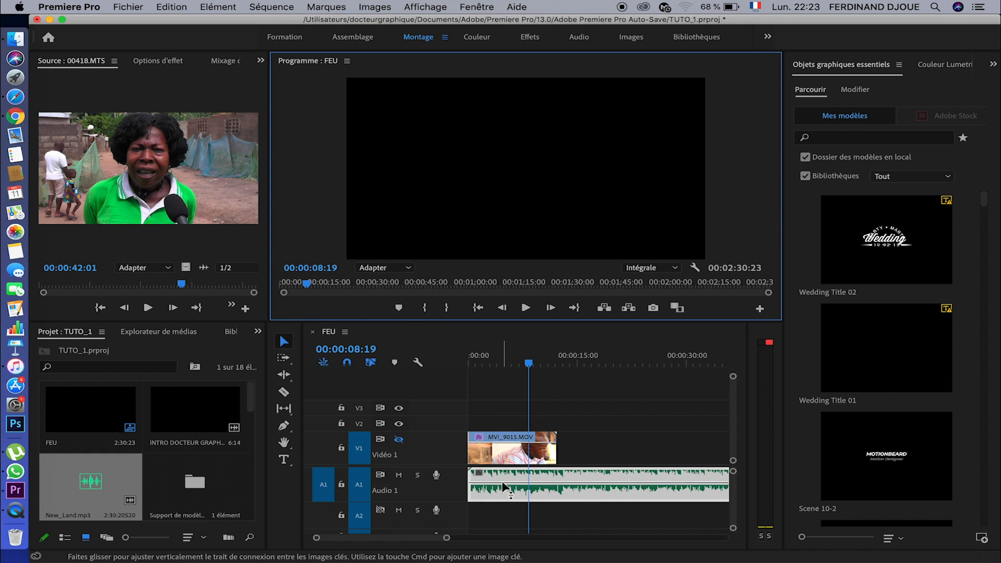
pyautogui.moveTo(503, 481); pyautogui.dragTo(505, 490)
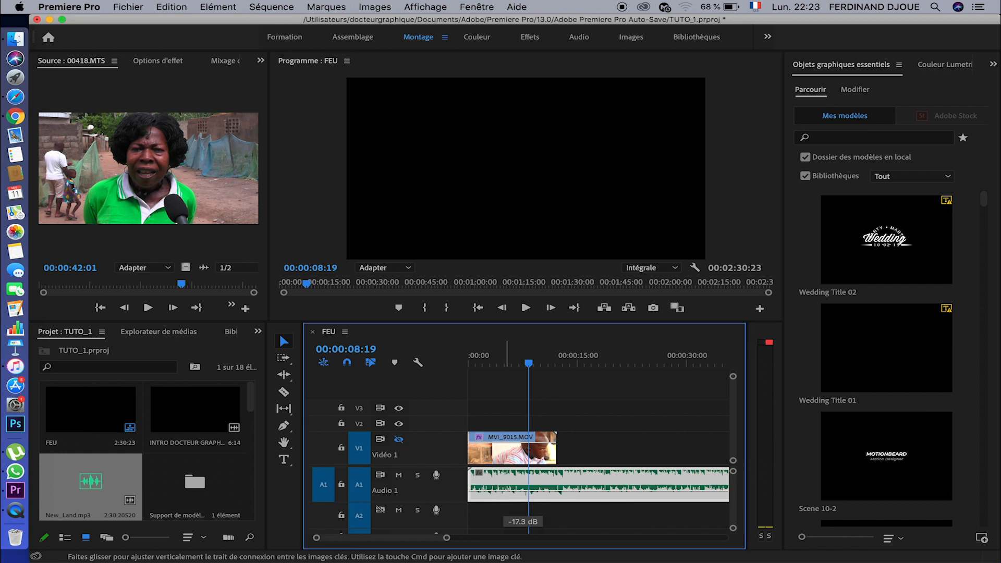
pyautogui.moveTo(518, 365); pyautogui.dragTo(469, 371)
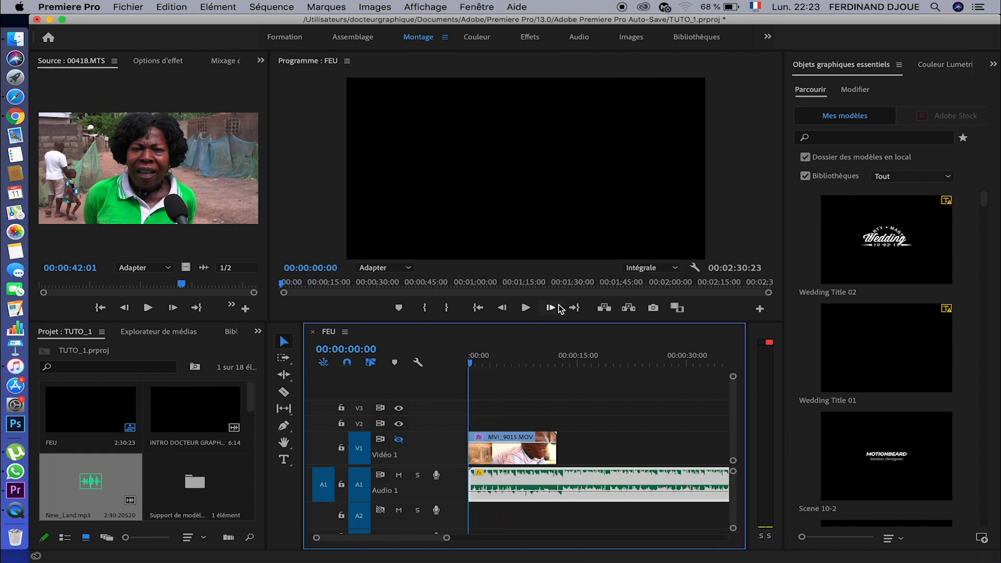
pyautogui.click(526, 308)
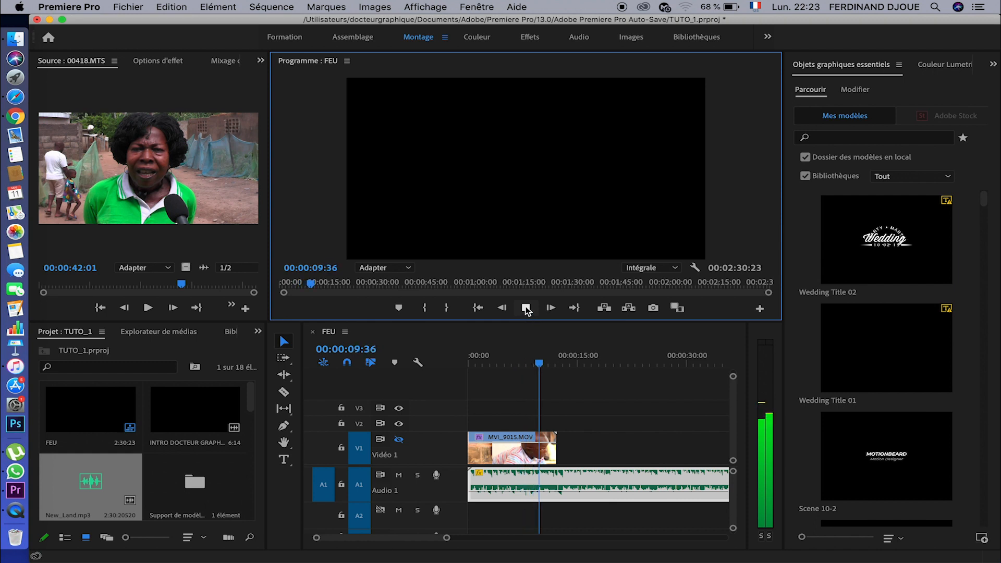
pyautogui.click(526, 308)
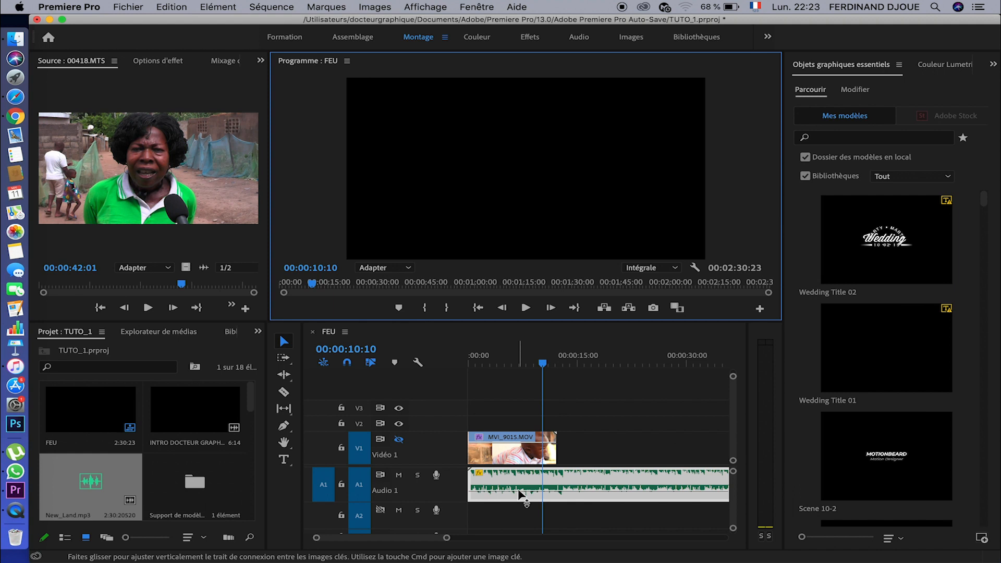
# Step: Raise the music clip's volume level to -7.1 dB and further to 7.9 dB, and play the sequence from 00:00:10:10
pyautogui.moveTo(519, 491)
pyautogui.rightClick(515, 484)
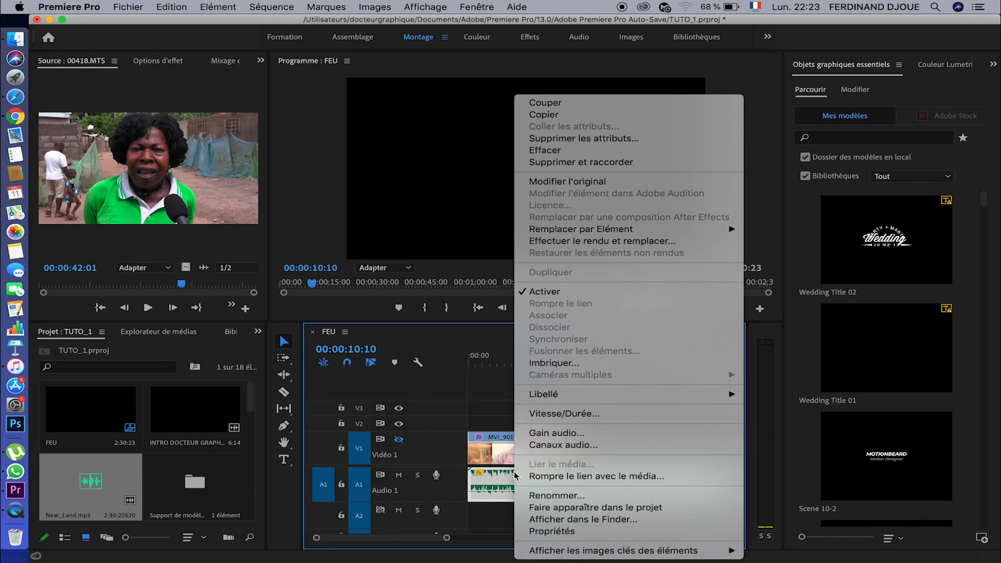
pyautogui.click(496, 484)
pyautogui.moveTo(518, 493); pyautogui.dragTo(520, 486)
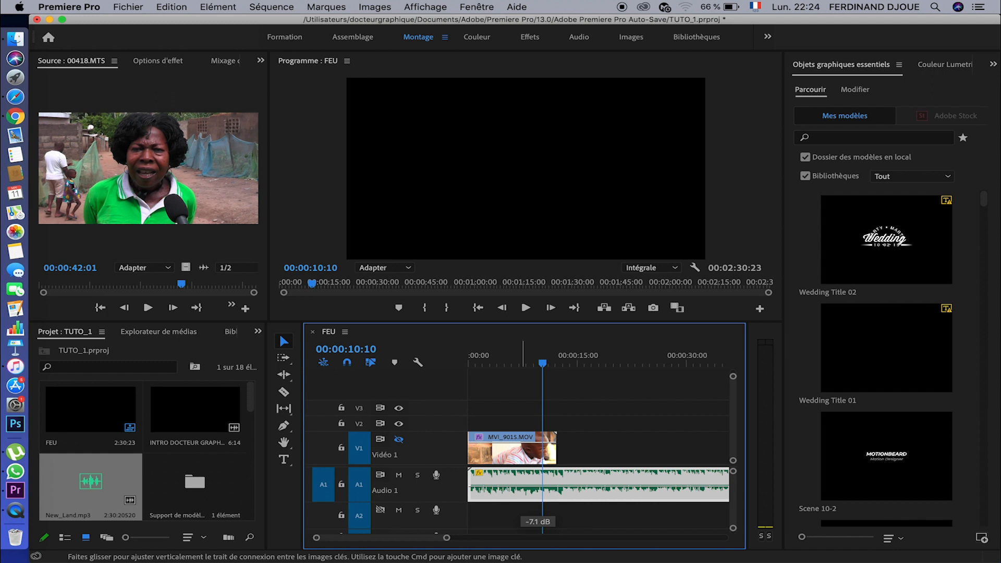
pyautogui.moveTo(521, 486); pyautogui.dragTo(520, 476)
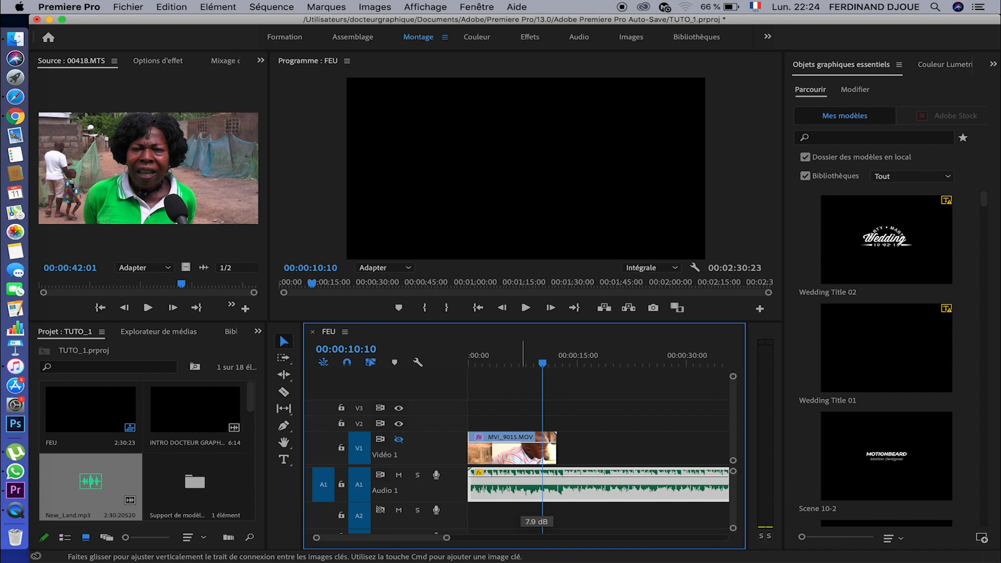
pyautogui.moveTo(521, 476); pyautogui.dragTo(520, 476)
pyautogui.click(525, 308)
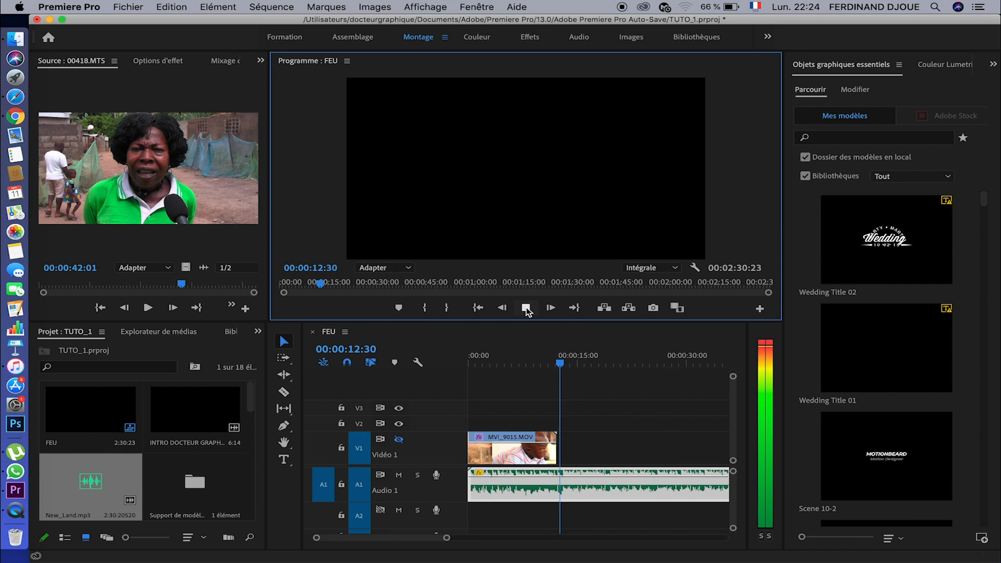
pyautogui.press('space')
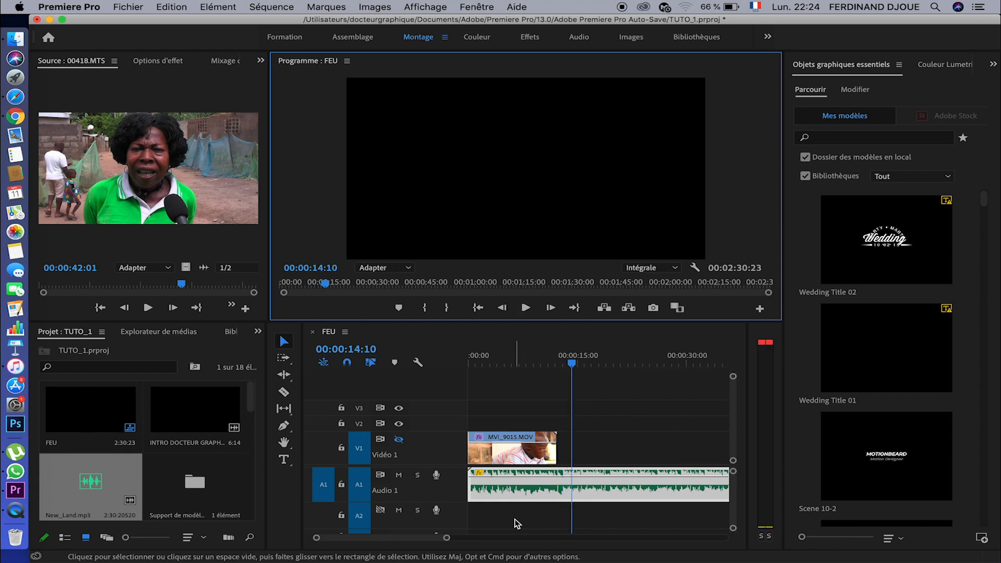
# Step: Lower the music clip's volume level to near the middle of its A1 waveform and briefly play the sequence from its start
pyautogui.moveTo(532, 476); pyautogui.dragTo(532, 485)
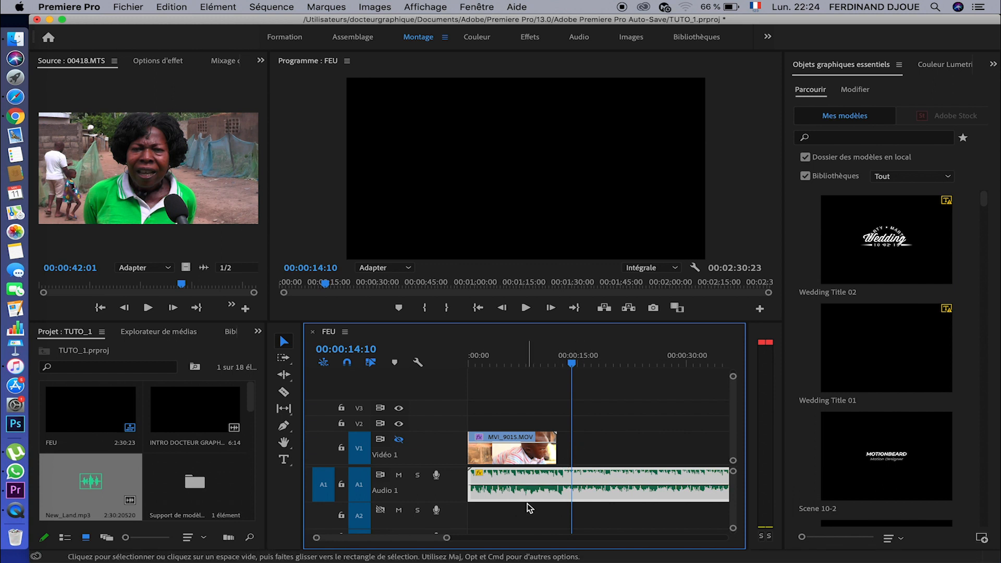
pyautogui.moveTo(572, 363); pyautogui.dragTo(459, 405)
pyautogui.click(527, 308)
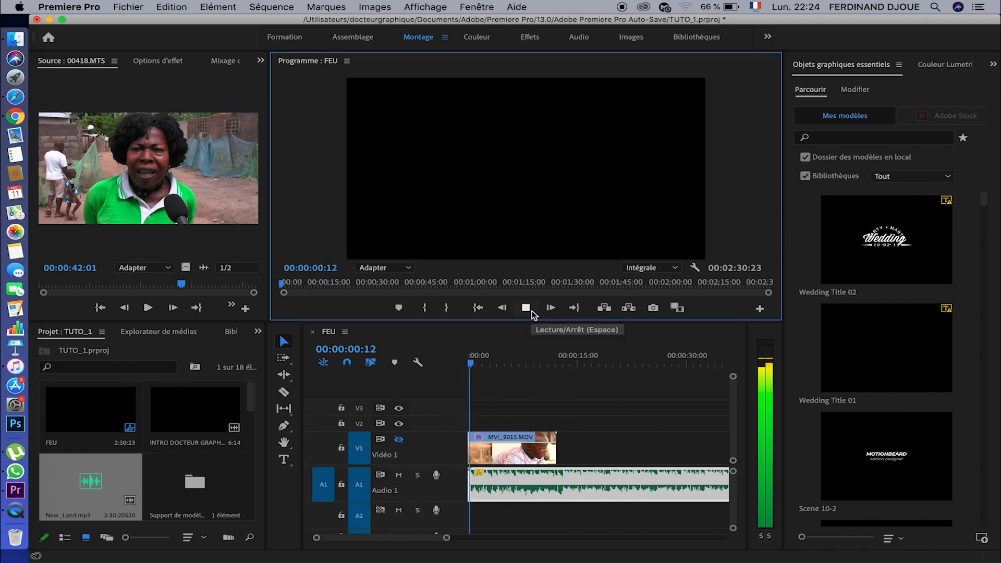
pyautogui.click(527, 308)
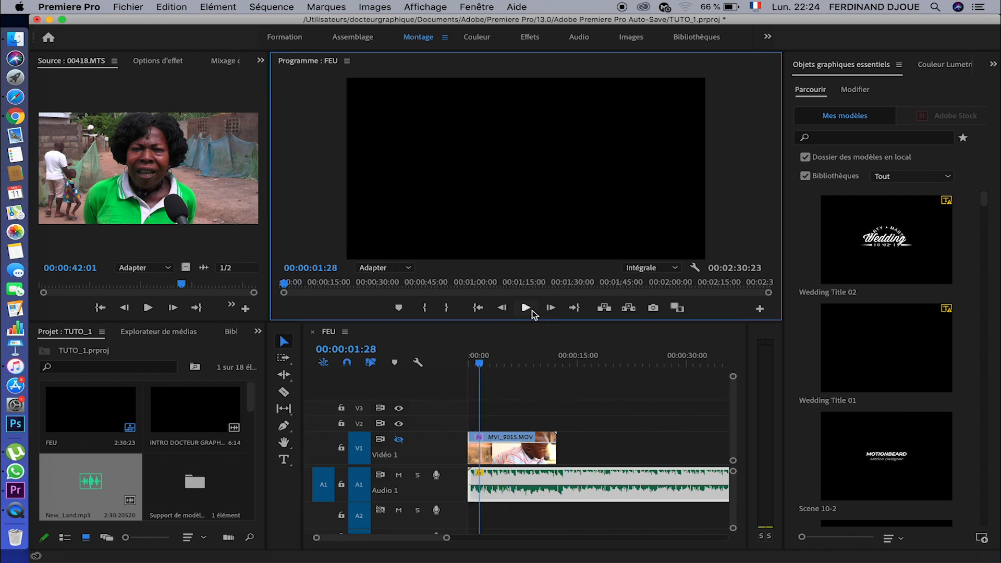
# Step: Fade in the A1 music with the Pen tool, placing a volume keyframe near 00:00:01:28 and a lowered one at the clip's start
pyautogui.click(444, 540)
pyautogui.moveTo(443, 540); pyautogui.dragTo(424, 544)
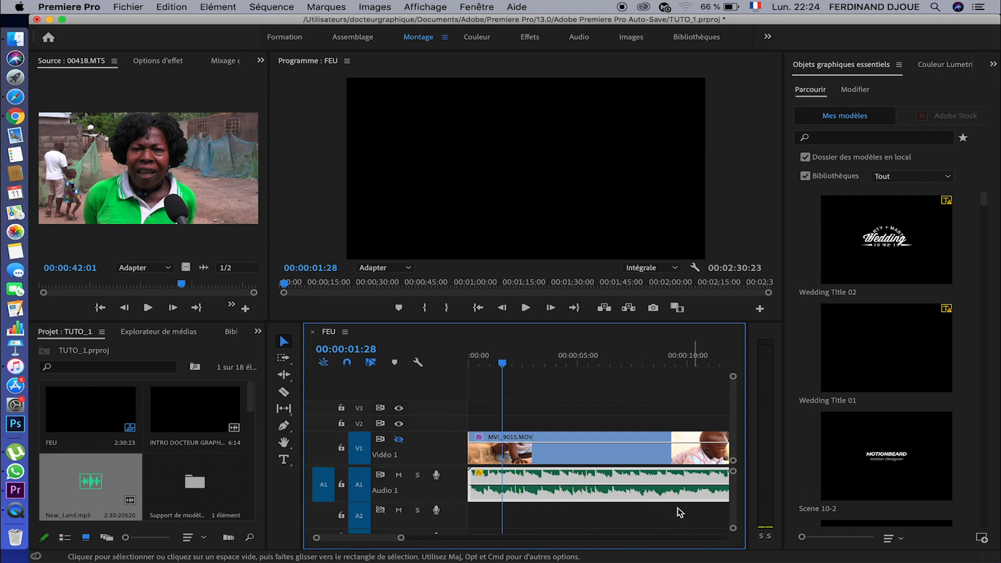
pyautogui.click(285, 427)
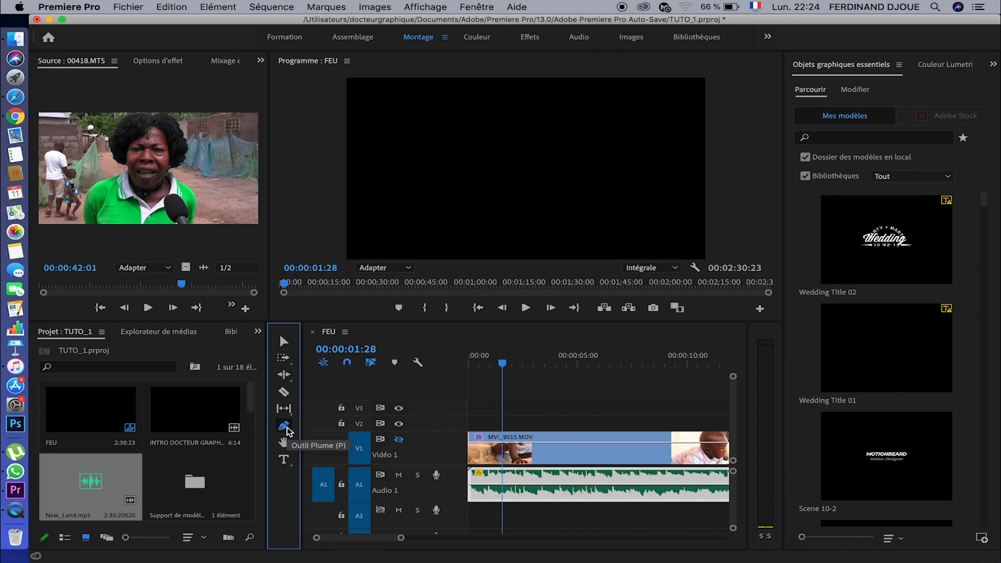
pyautogui.click(504, 485)
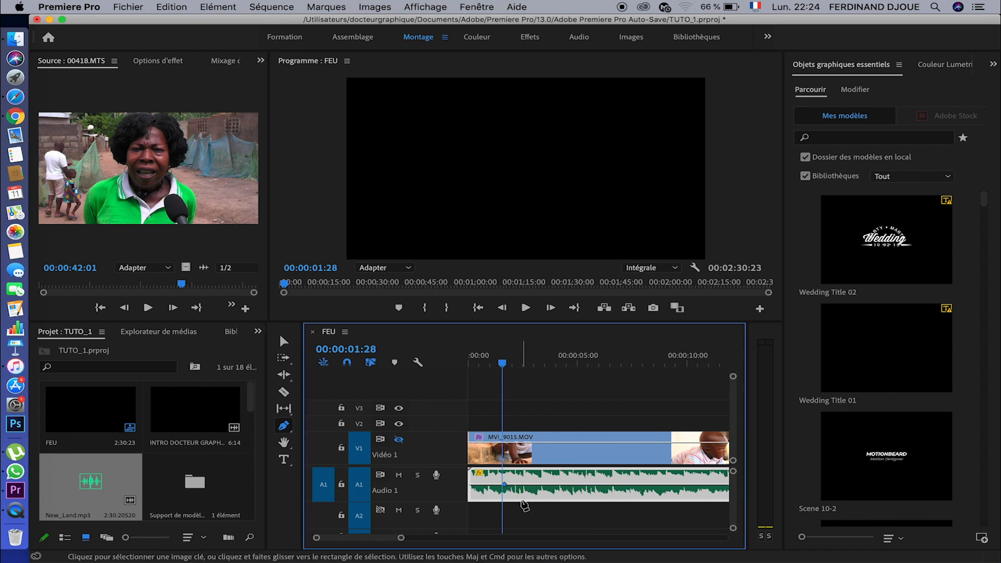
pyautogui.moveTo(475, 487); pyautogui.dragTo(470, 496)
# Step: Play the opening of the sequence twice from 00:00:00:00 to hear the music's fade-in, and return the playhead to the start
pyautogui.moveTo(504, 364); pyautogui.dragTo(463, 381)
pyautogui.click(526, 307)
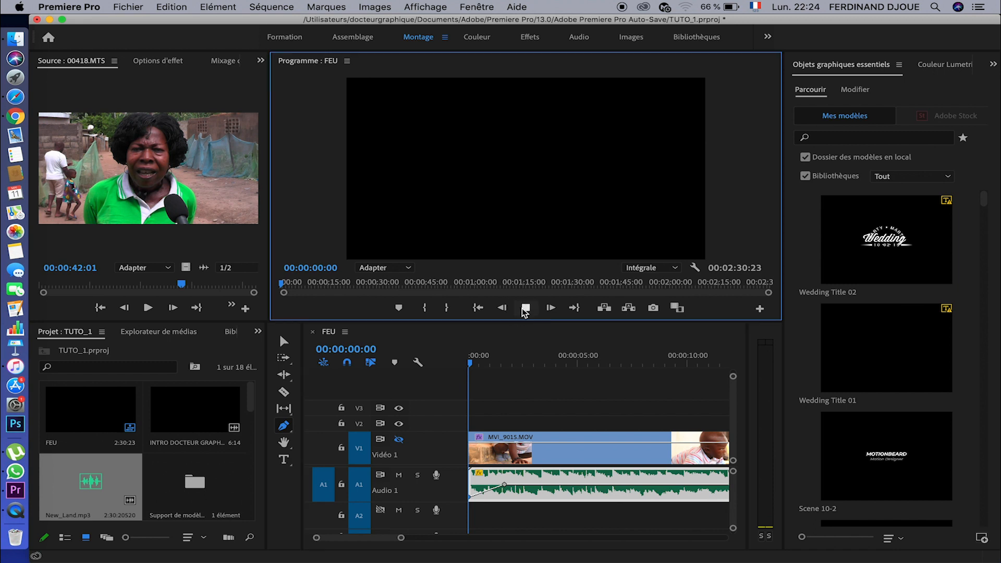
pyautogui.click(525, 307)
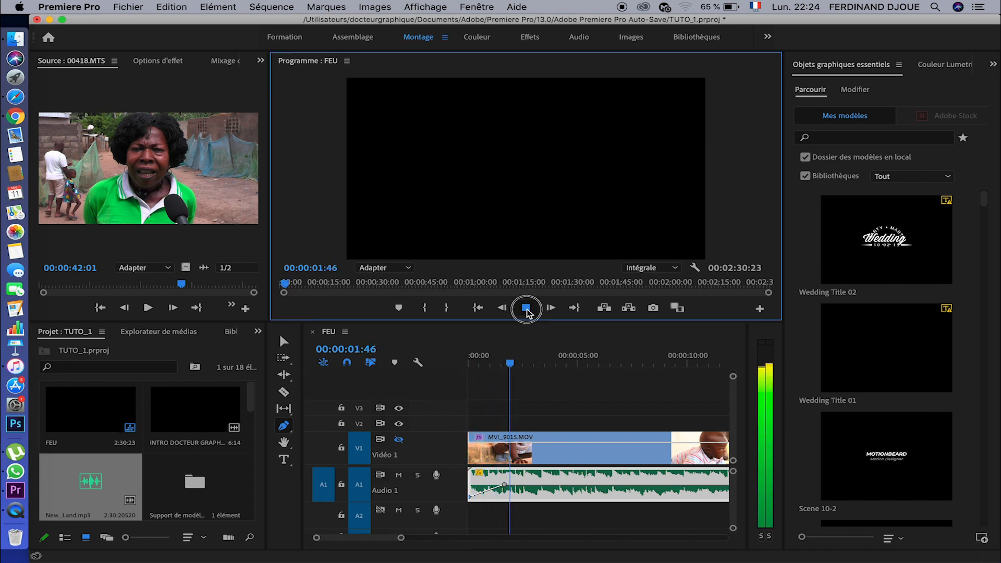
pyautogui.moveTo(516, 364); pyautogui.dragTo(464, 385)
pyautogui.click(531, 309)
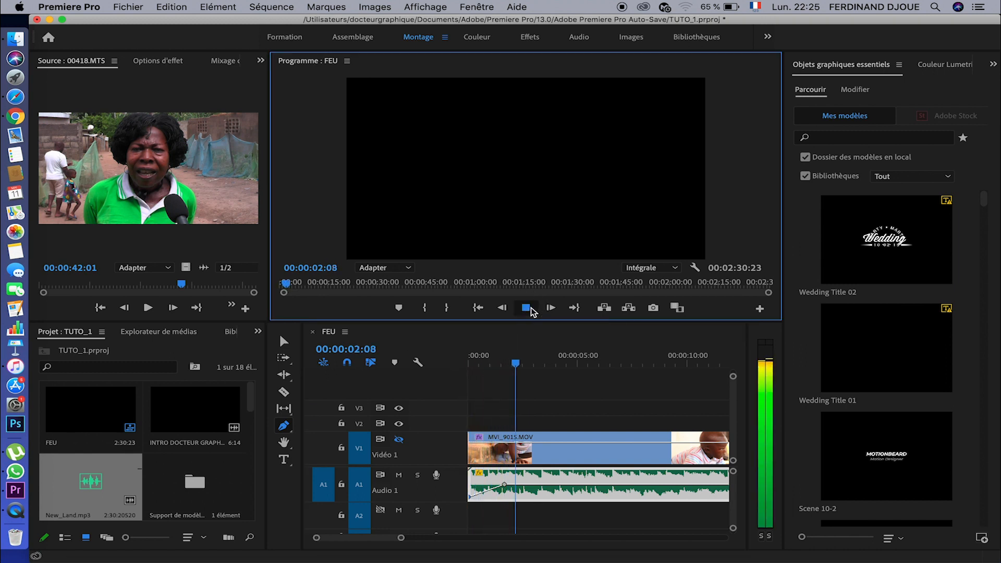
pyautogui.press('space')
pyautogui.moveTo(495, 371); pyautogui.dragTo(466, 387)
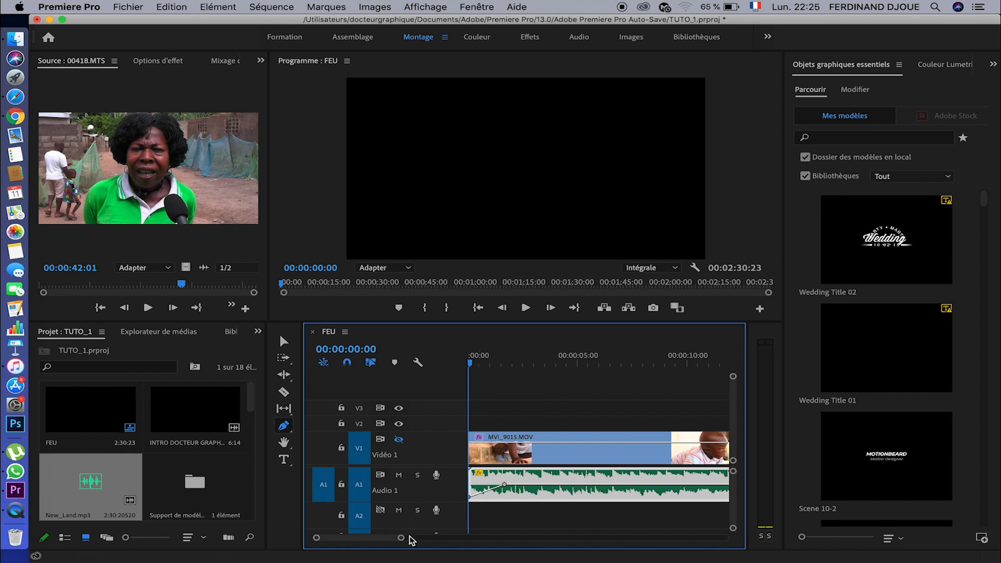
# Step: Trim the A1 music to the end of the MVI_9015.MOV clip by cutting and deleting the excess, and play the sequence through
pyautogui.moveTo(401, 538); pyautogui.dragTo(444, 538)
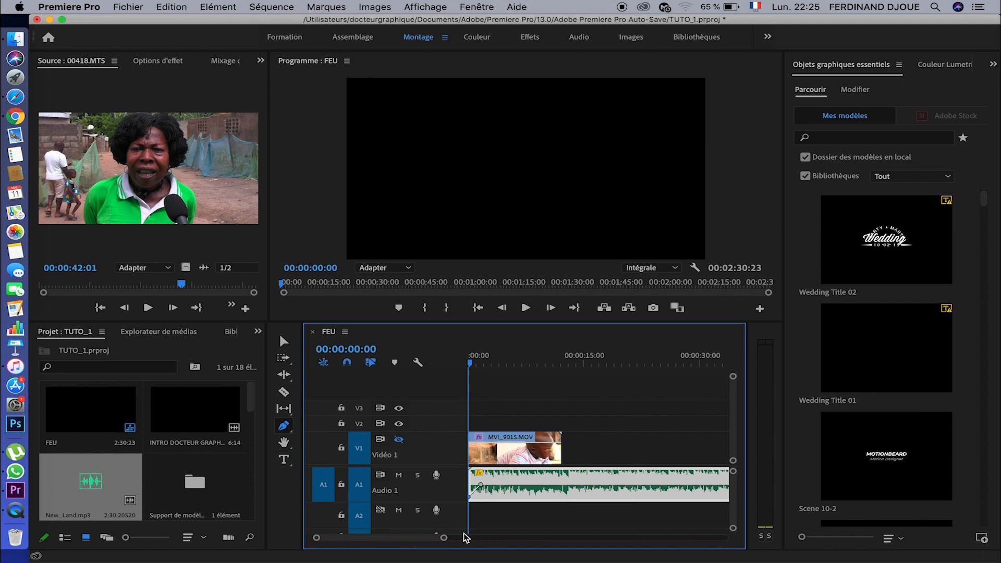
pyautogui.press('c')
pyautogui.click(568, 474)
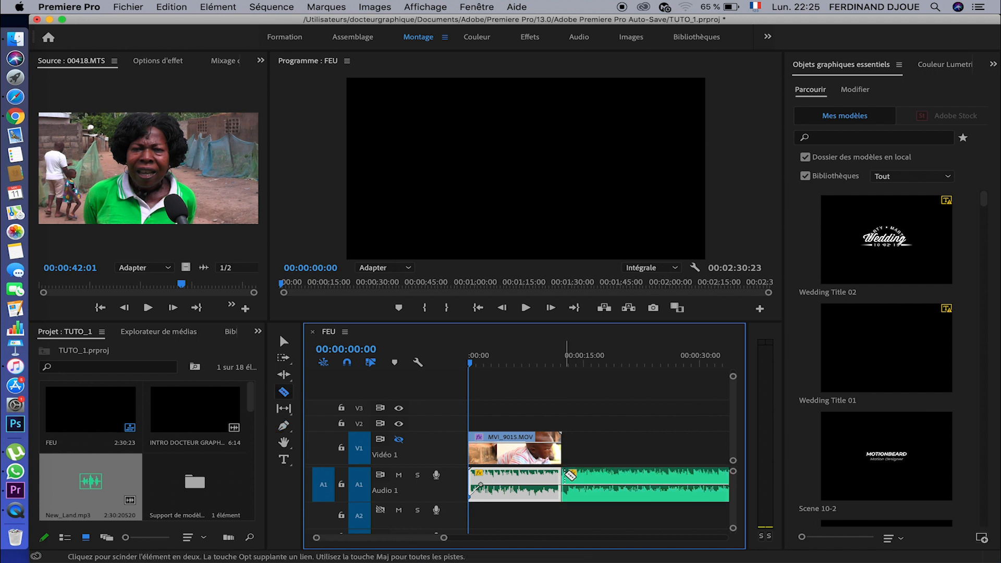
pyautogui.press('v')
pyautogui.click(618, 480)
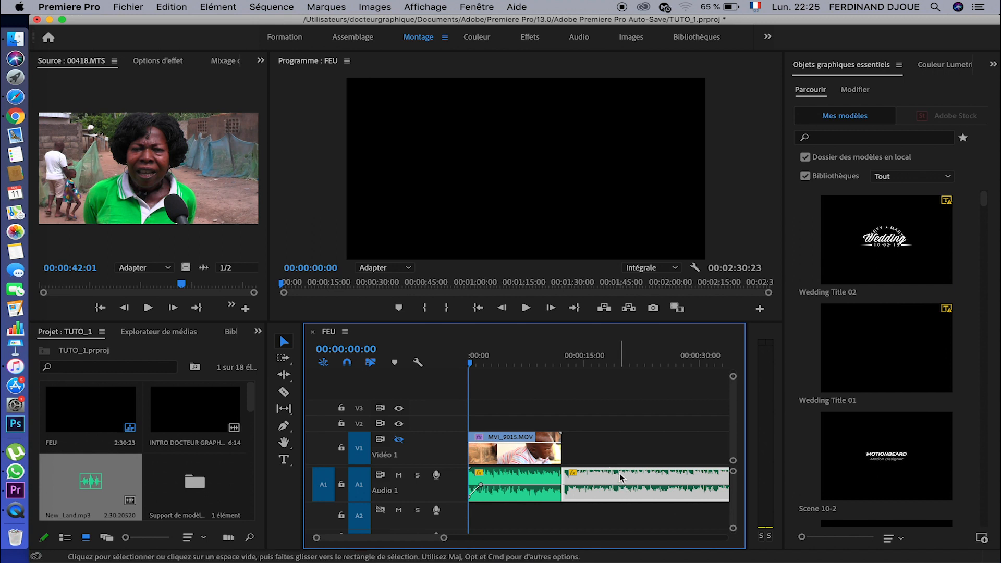
pyautogui.press('Delete')
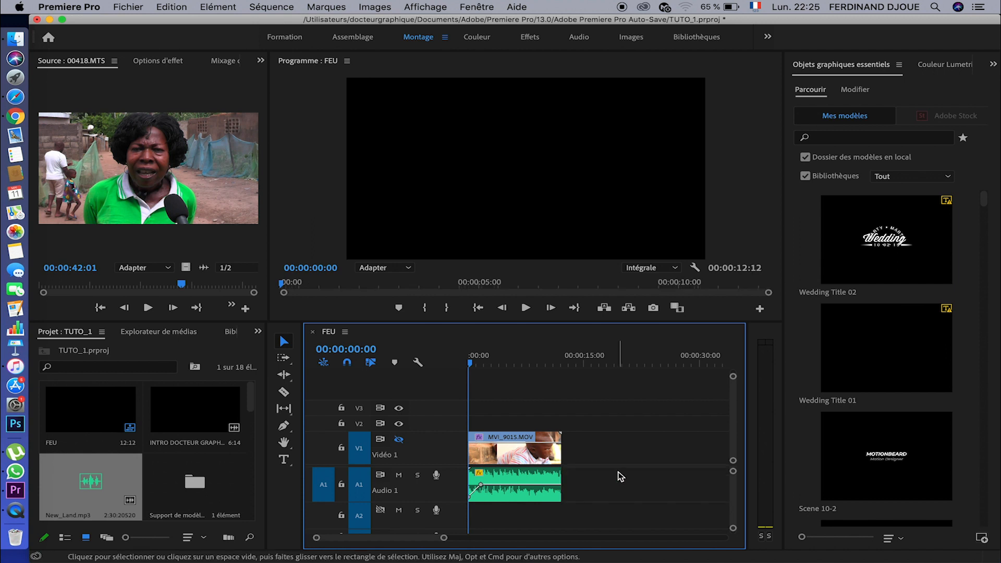
pyautogui.click(526, 308)
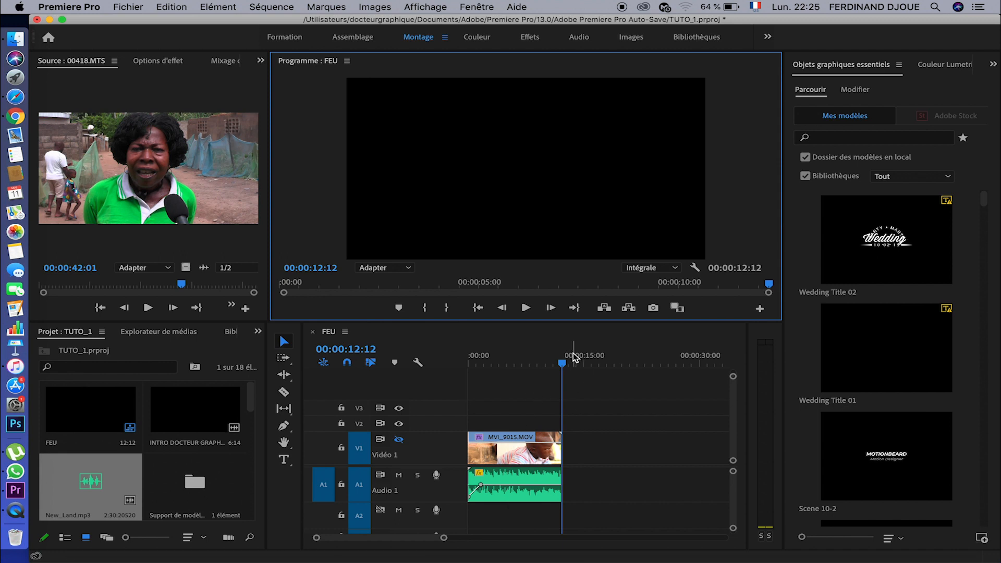
# Step: Fade out the A1 music with the Pen tool, using a volume keyframe at 00:00:09:49 and one at -oo dB at 00:00:12:12
pyautogui.moveTo(566, 365); pyautogui.dragTo(548, 365)
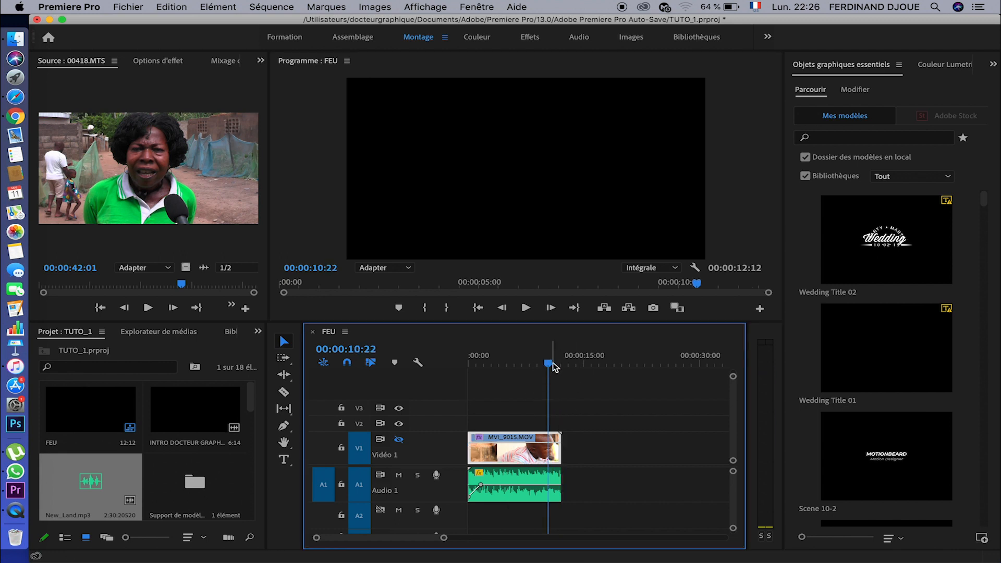
pyautogui.moveTo(444, 537); pyautogui.dragTo(424, 539)
pyautogui.moveTo(600, 364); pyautogui.dragTo(593, 368)
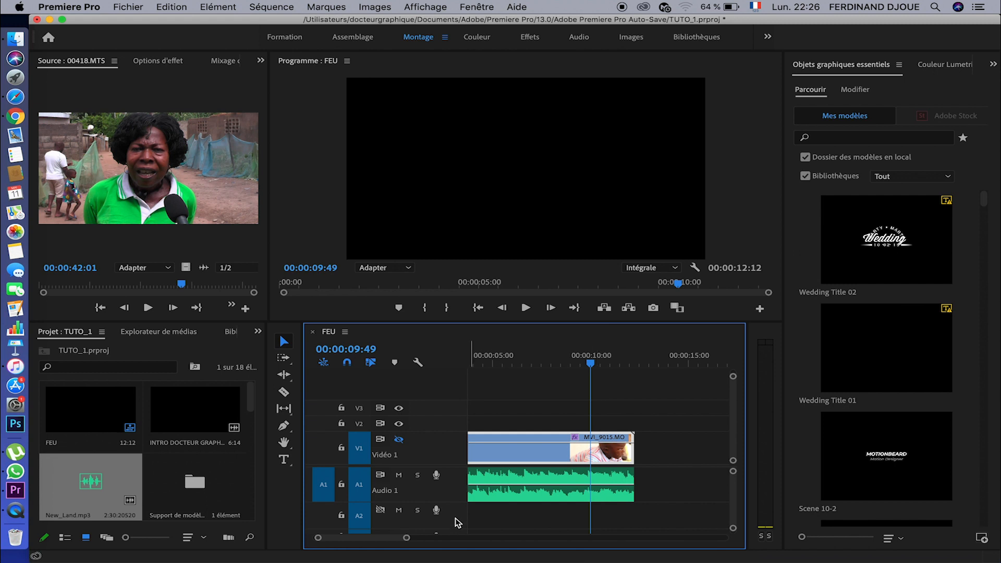
pyautogui.click(283, 426)
pyautogui.click(589, 484)
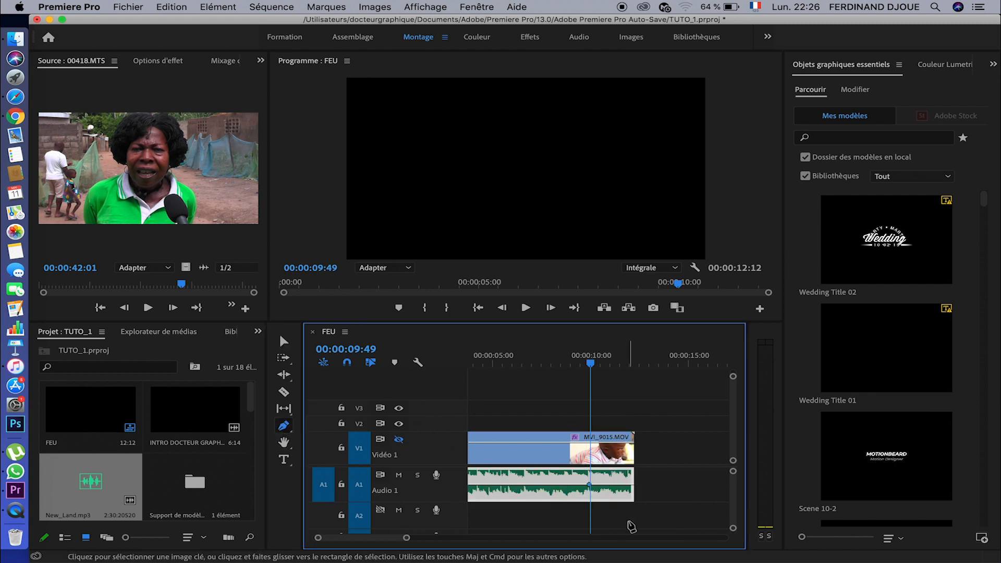
pyautogui.moveTo(633, 486); pyautogui.dragTo(634, 498)
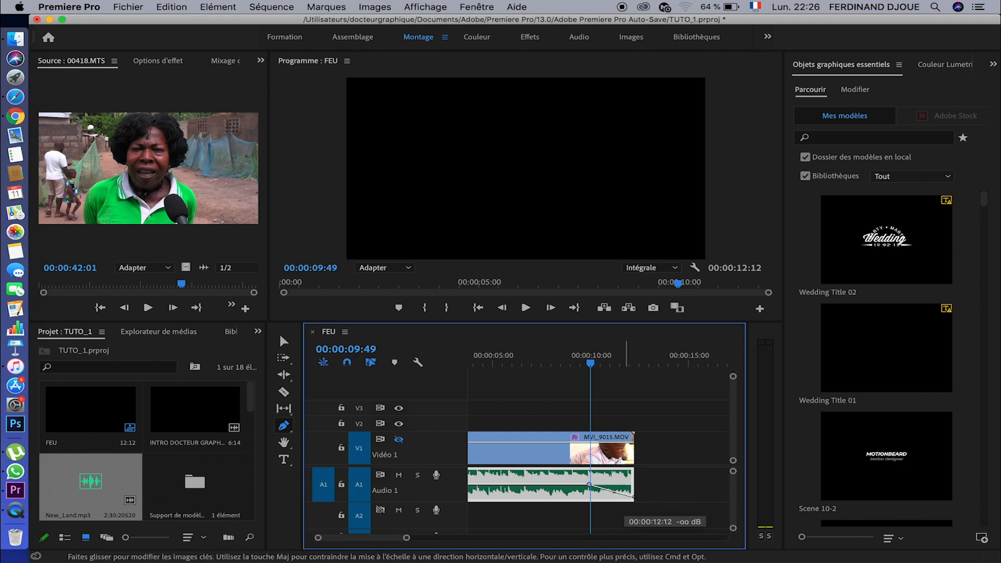
# Step: Play the whole sequence from its start to its end to check the music's fade-in and fade-out
pyautogui.moveTo(552, 368); pyautogui.dragTo(423, 404)
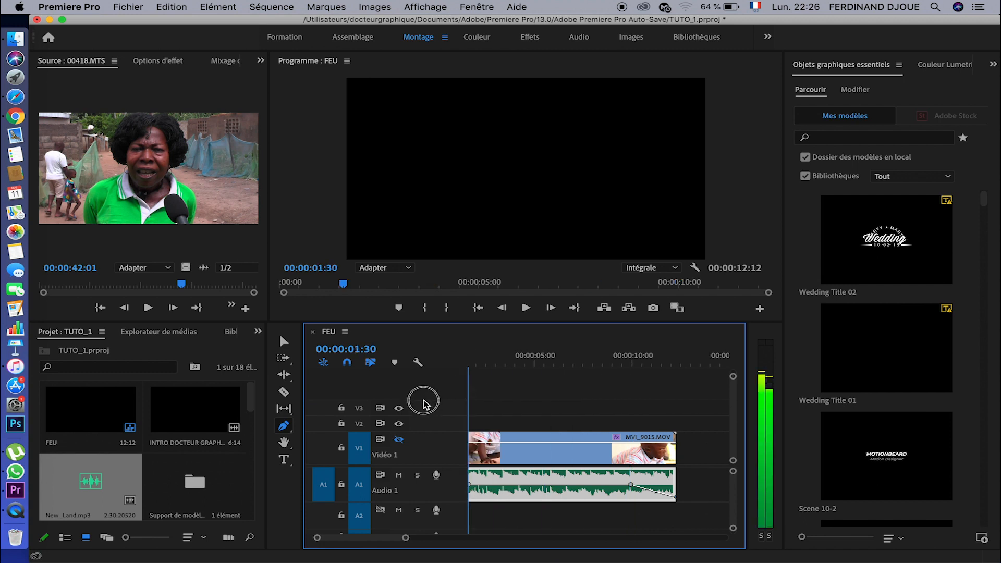
pyautogui.click(527, 308)
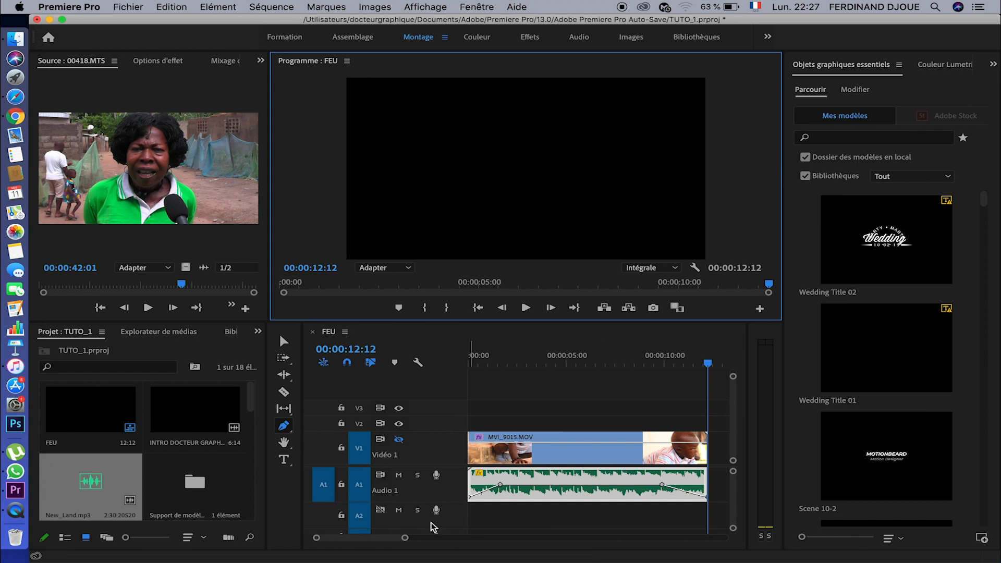
pyautogui.moveTo(404, 538)
pyautogui.mouseDown()
pyautogui.moveTo(416, 539)
pyautogui.moveTo(392, 539)
pyautogui.mouseUp()
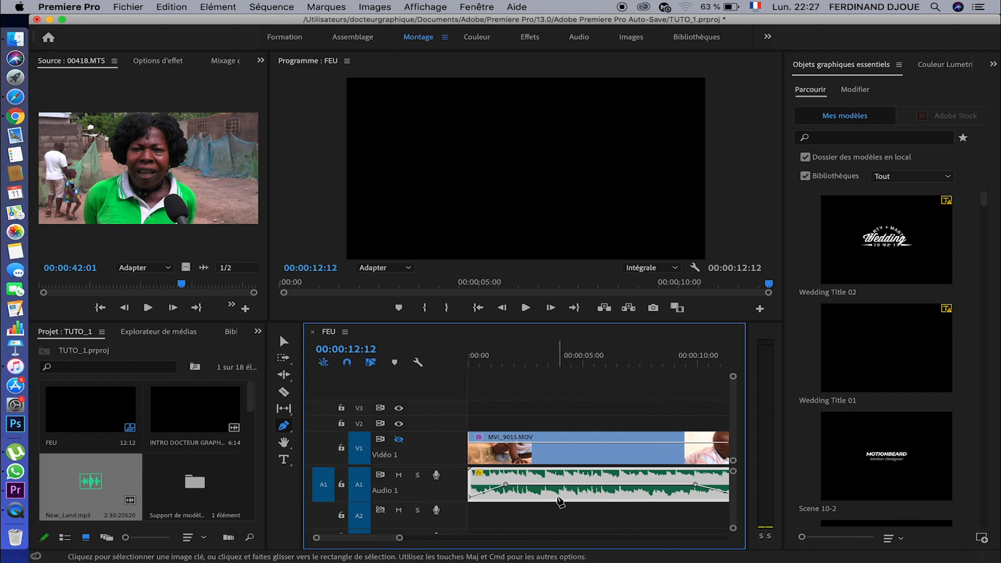
# Step: Delete the music clip from audio track A1
pyautogui.press('v')
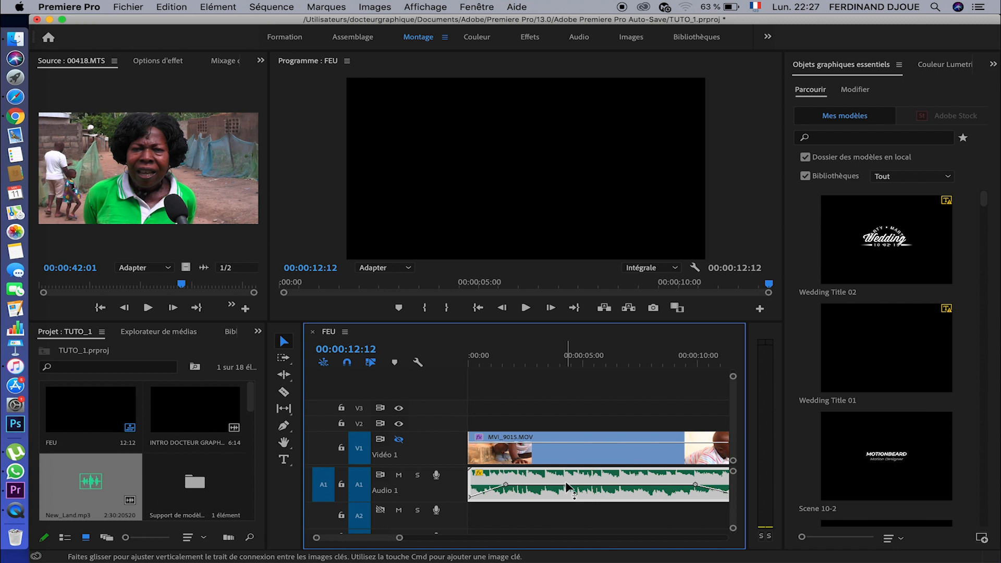
pyautogui.press('Delete')
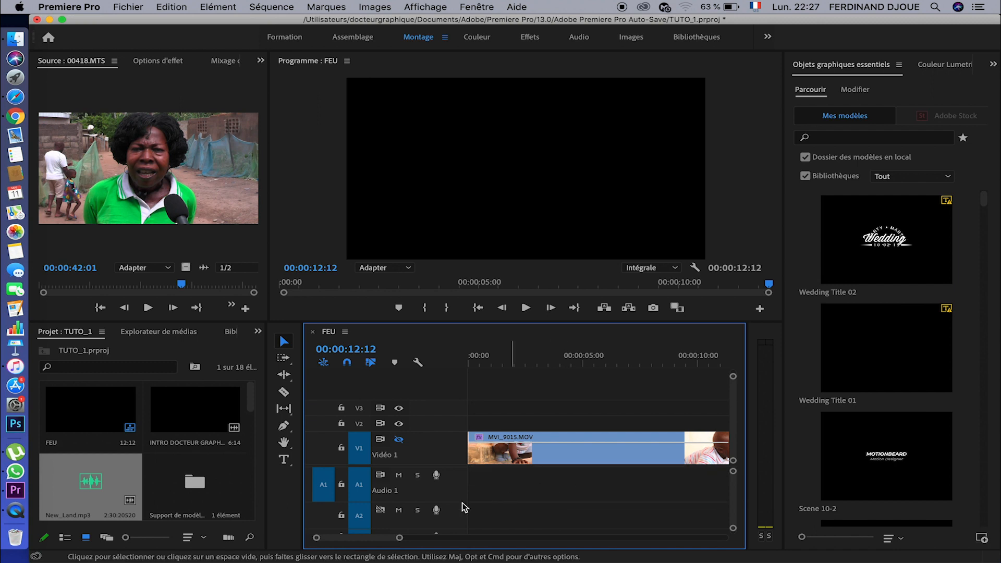
# Step: Delete the MVI_9015.MOV clip from video track V1
pyautogui.moveTo(252, 394)
pyautogui.mouseDown()
pyautogui.moveTo(245, 432)
pyautogui.moveTo(251, 400)
pyautogui.mouseUp()
pyautogui.click(543, 452)
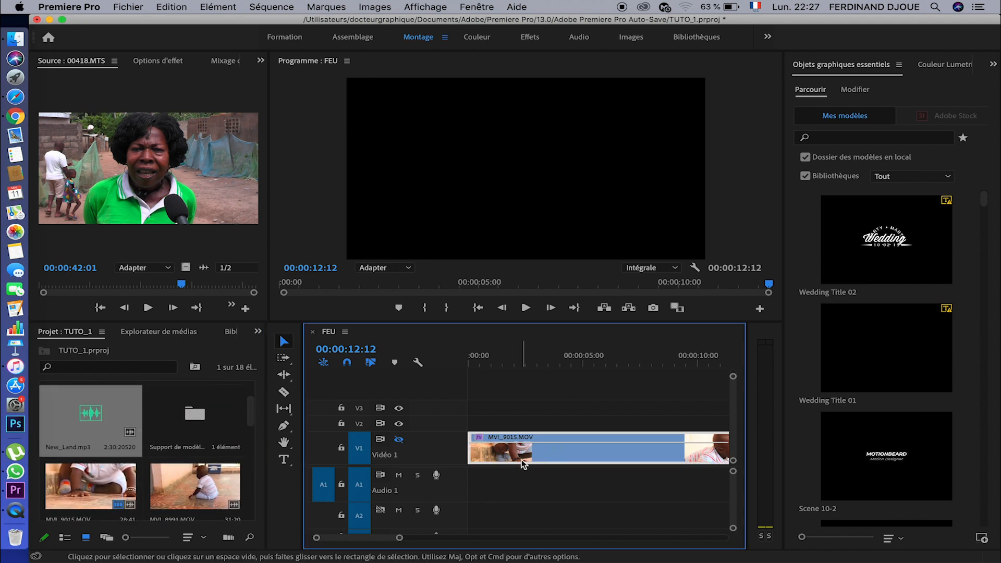
pyautogui.press('Delete')
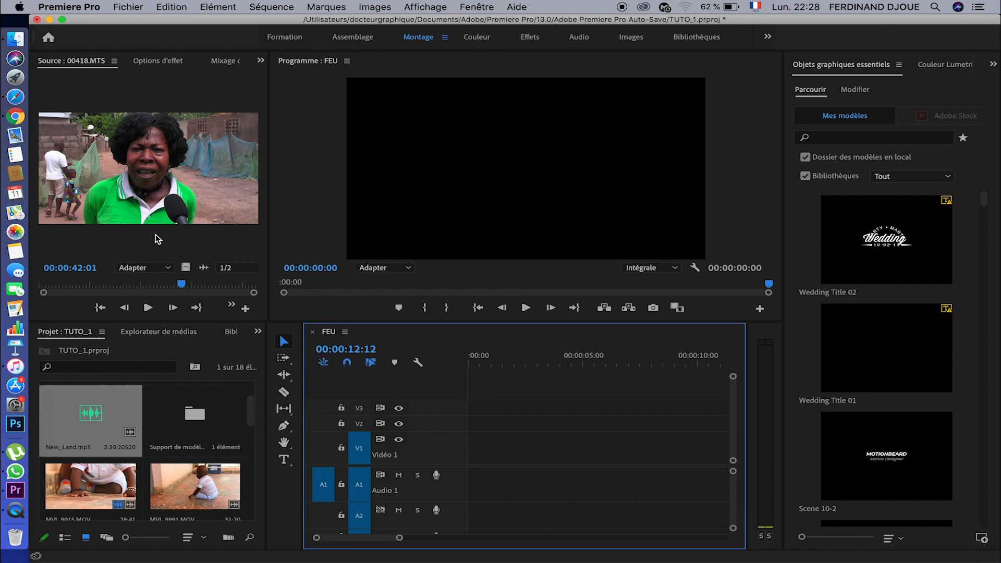
# Step: Insert the 00418.MTS source clip at the start of V1 and A1, changing the sequence settings to match the clip
pyautogui.click(127, 183)
pyautogui.moveTo(149, 179); pyautogui.dragTo(476, 461)
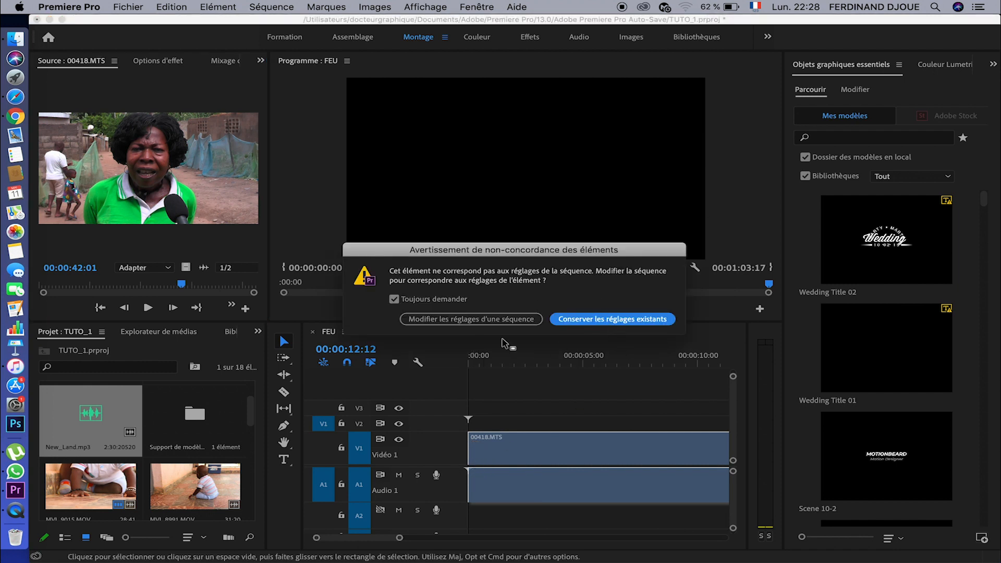
pyautogui.click(459, 321)
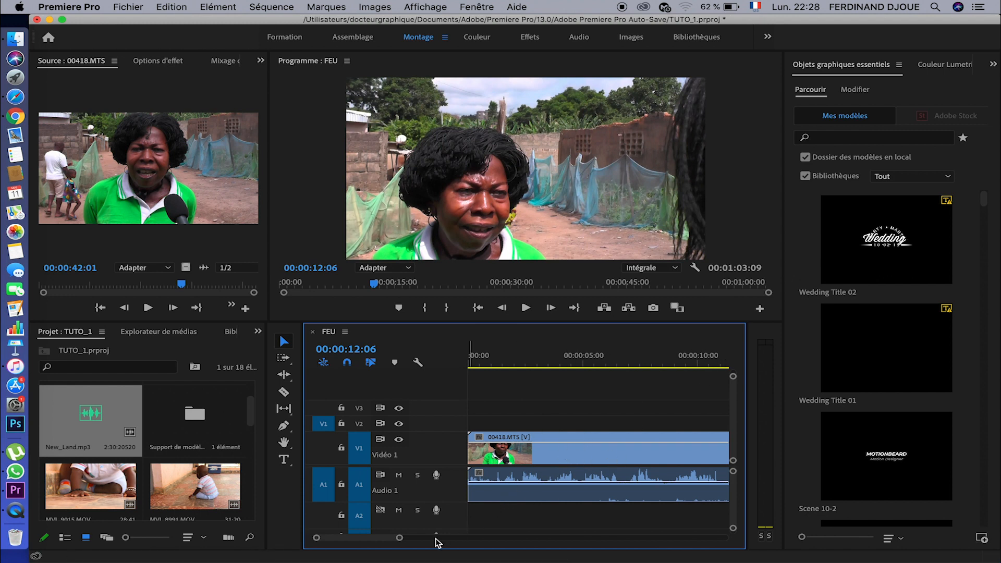
# Step: Turn off the output of video track V1 so only the interview's audio plays
pyautogui.moveTo(400, 539); pyautogui.dragTo(432, 540)
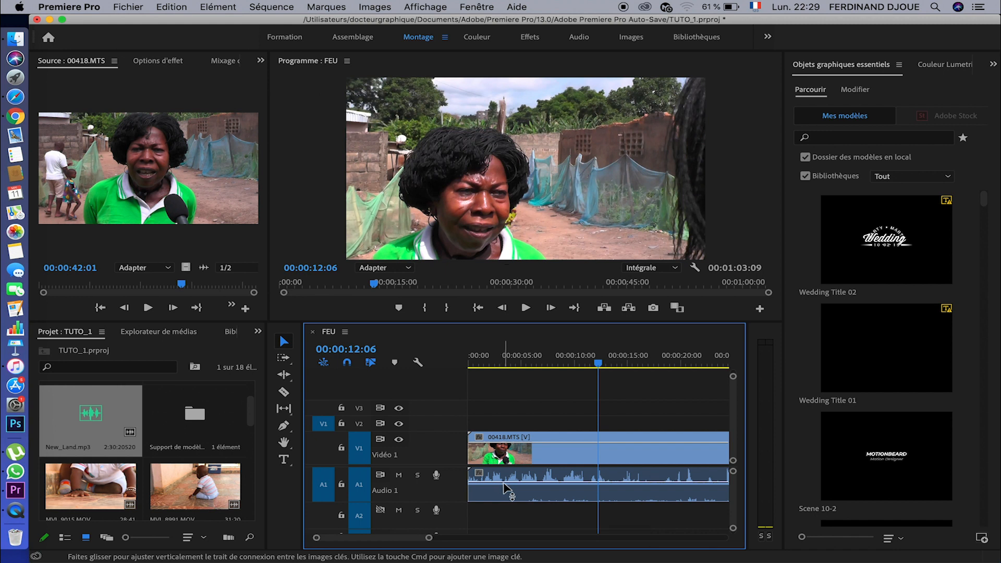
pyautogui.click(526, 488)
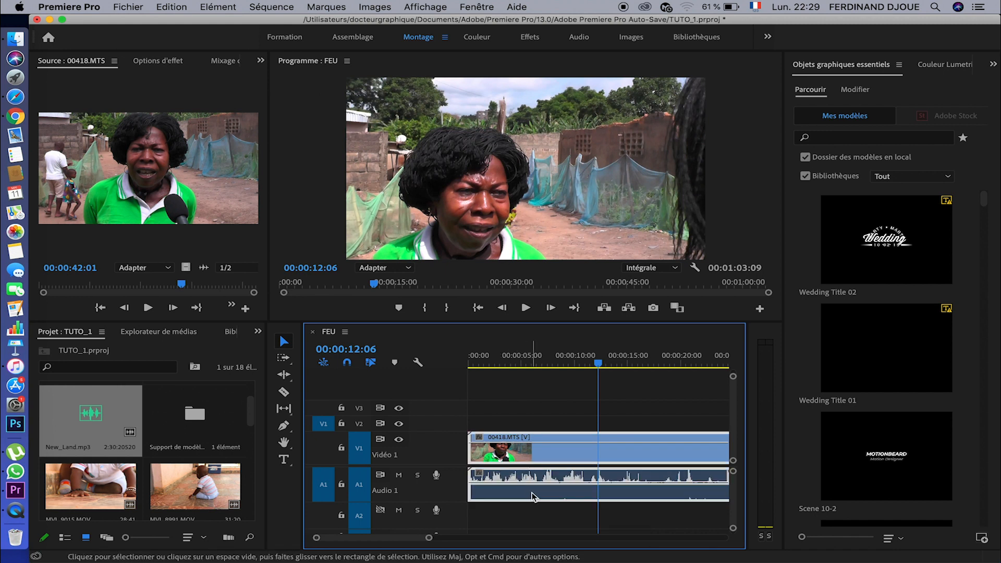
pyautogui.click(556, 519)
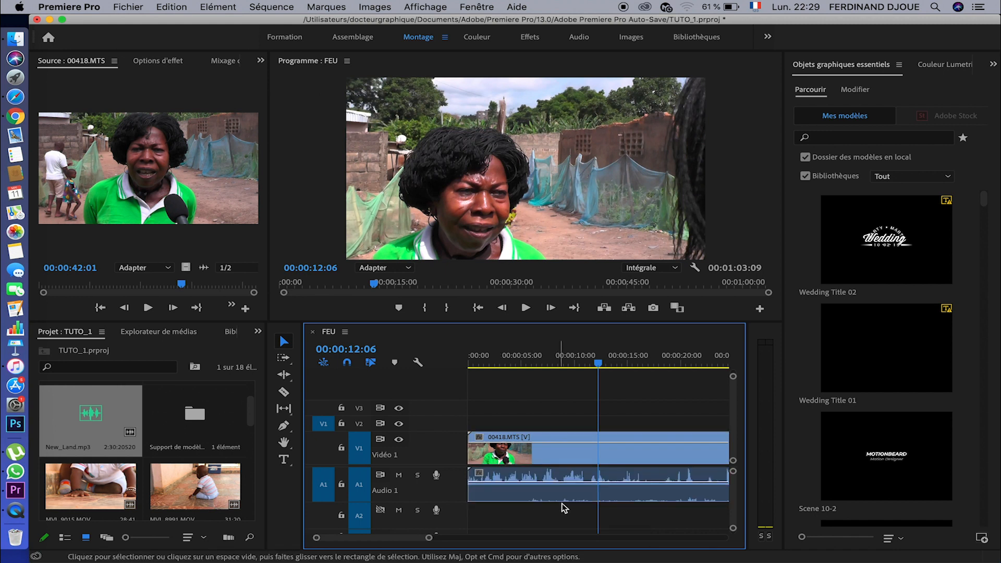
pyautogui.click(399, 440)
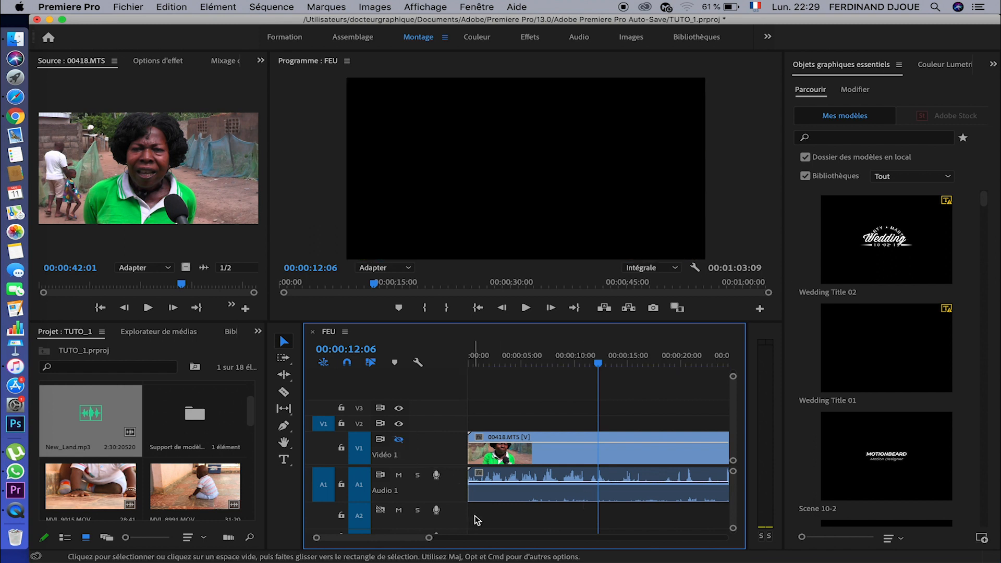
# Step: Play the sequence from its start to compare the left and right channel levels of the interview audio
pyautogui.moveTo(564, 375); pyautogui.dragTo(471, 368)
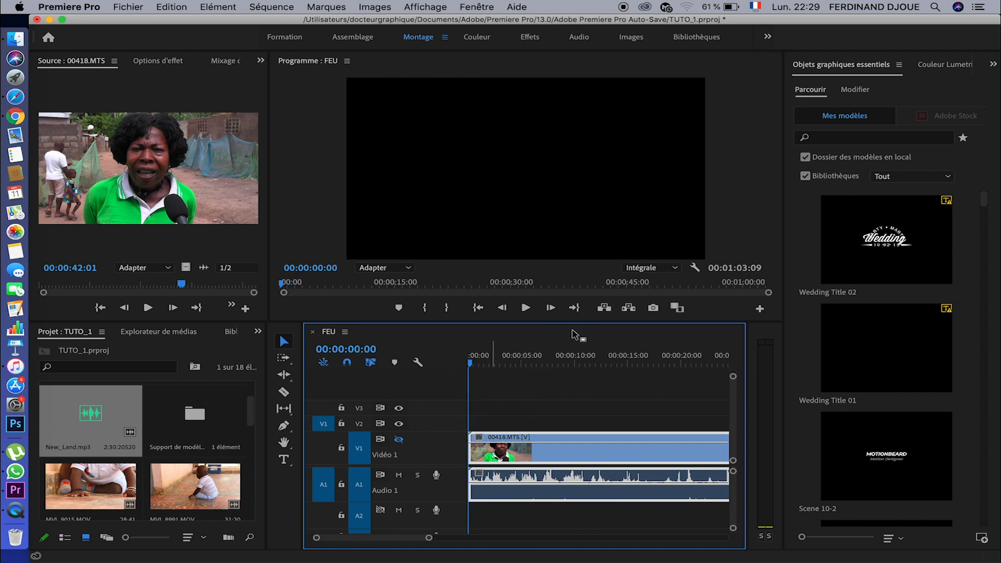
pyautogui.click(526, 309)
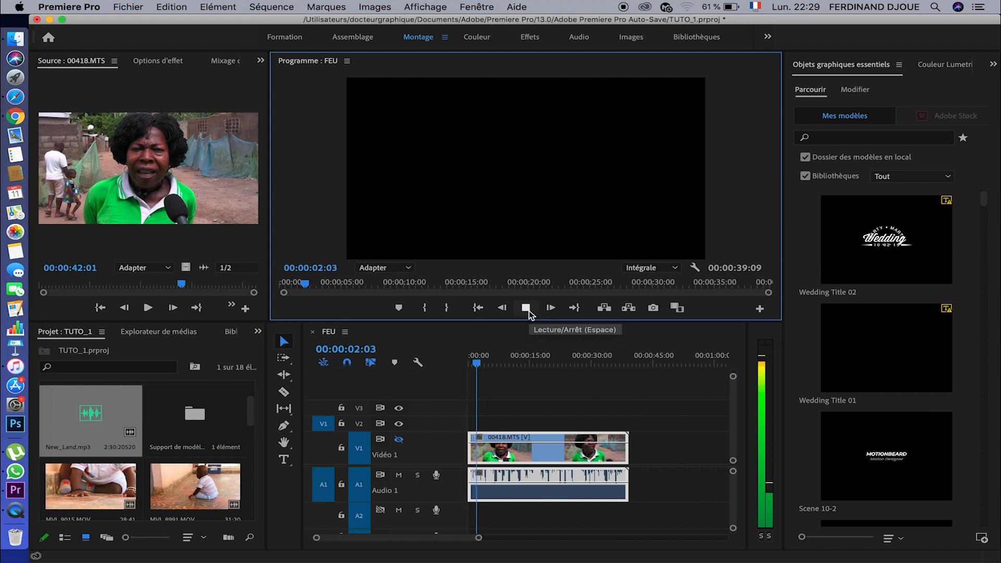
pyautogui.click(527, 308)
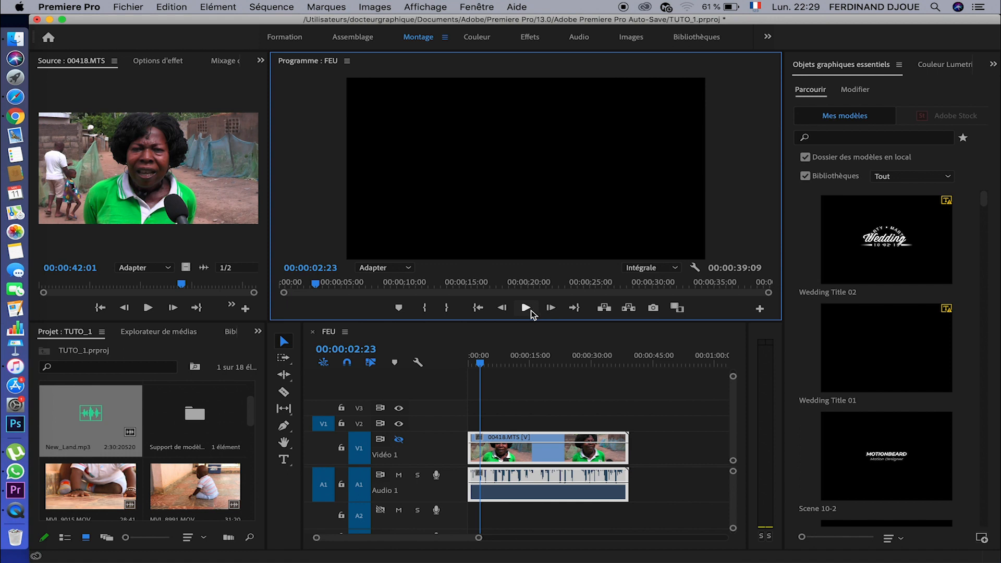
pyautogui.moveTo(477, 364); pyautogui.dragTo(470, 370)
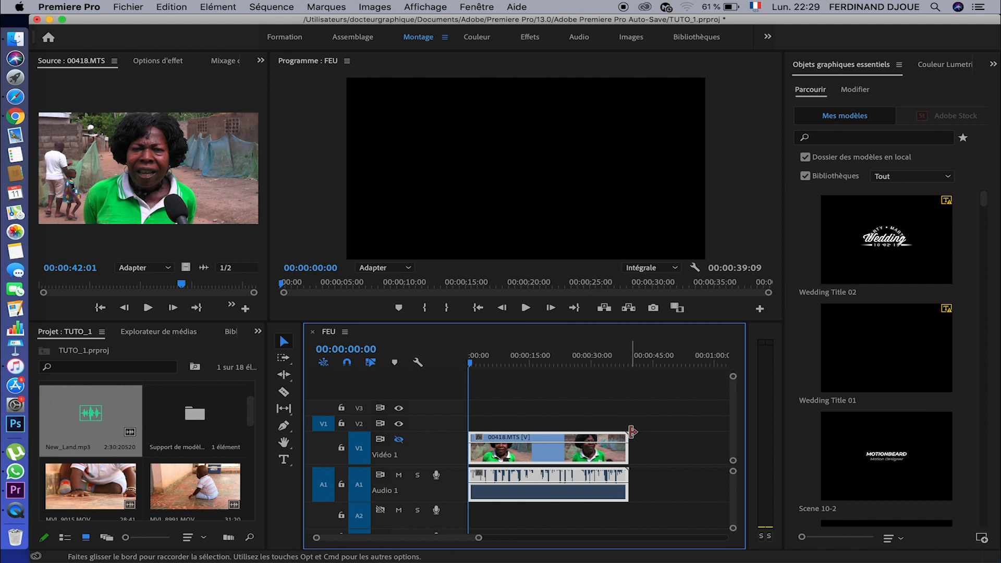
pyautogui.click(525, 308)
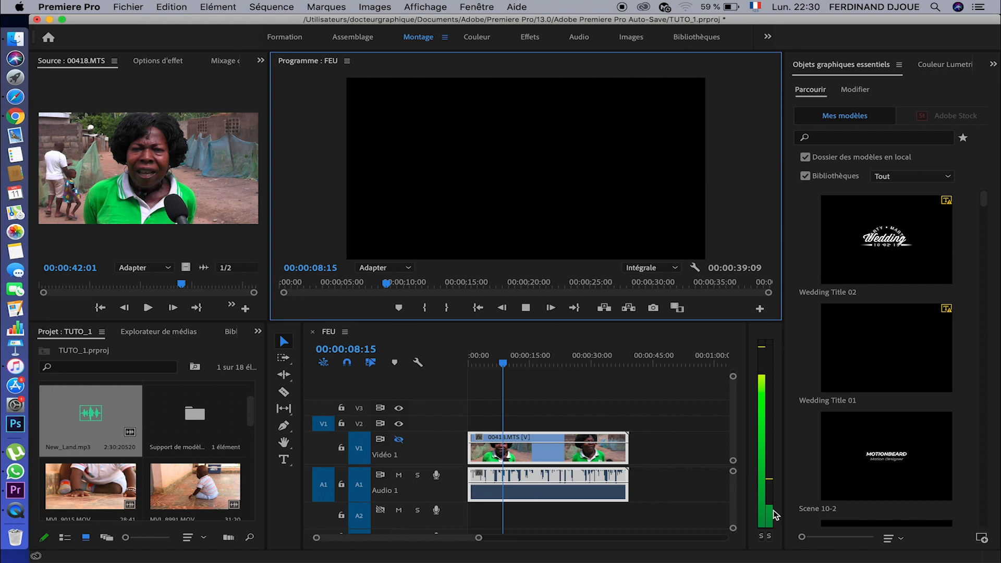
pyautogui.click(526, 307)
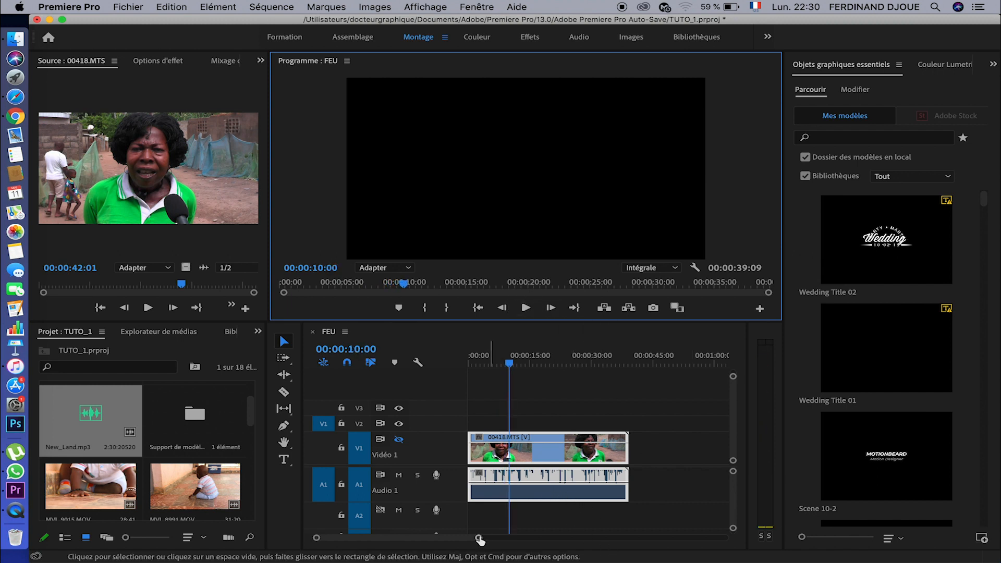
# Step: Modify the 00418.MTS clip's audio channels so its right channel (D) uses the left source channel (G)
pyautogui.moveTo(477, 539); pyautogui.dragTo(447, 538)
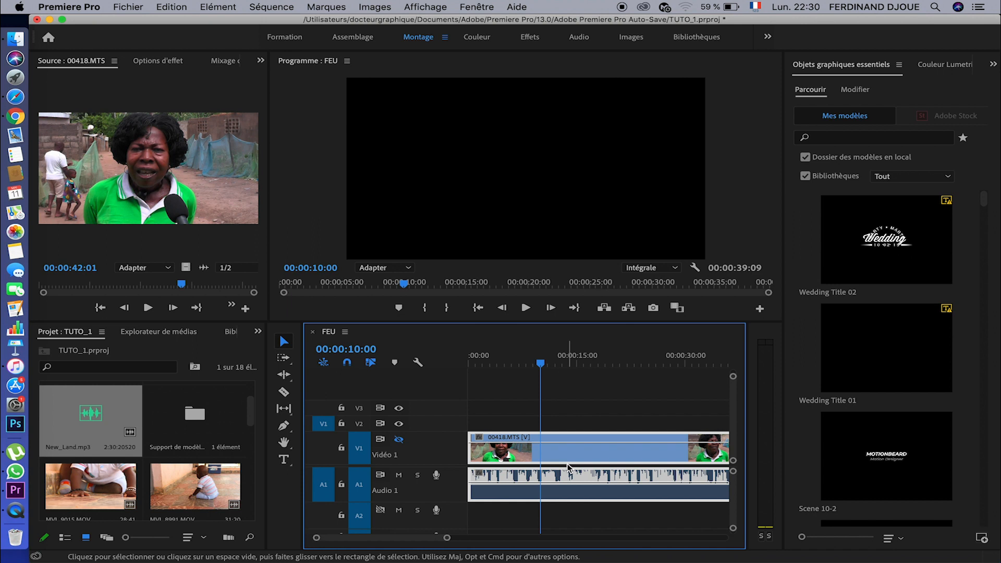
pyautogui.rightClick(593, 494)
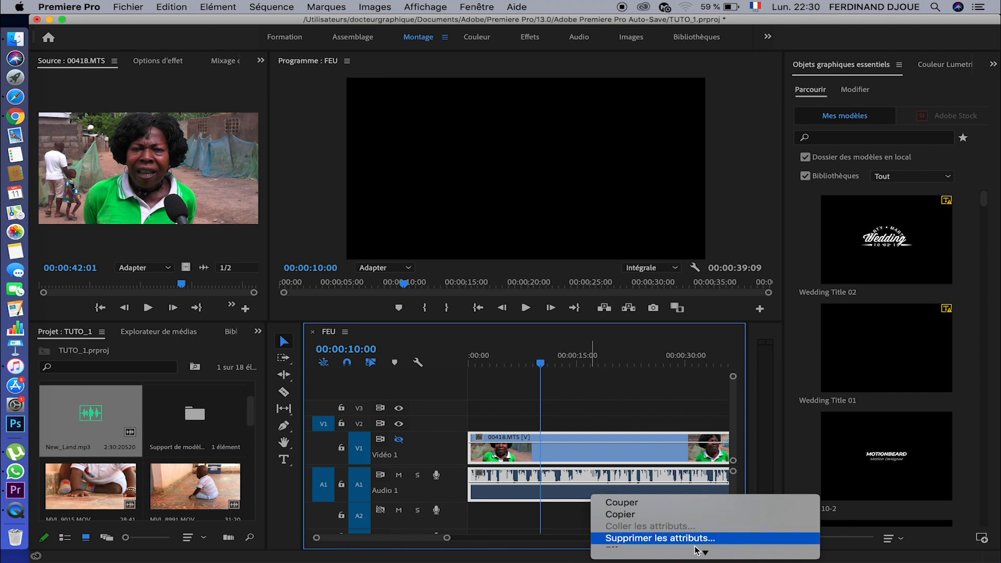
pyautogui.moveTo(705, 554)
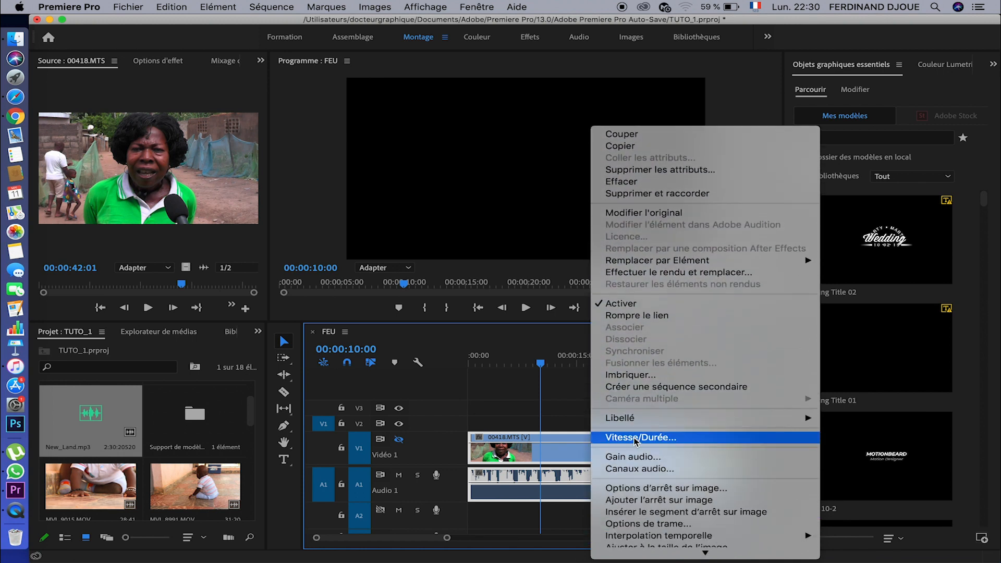
pyautogui.click(674, 472)
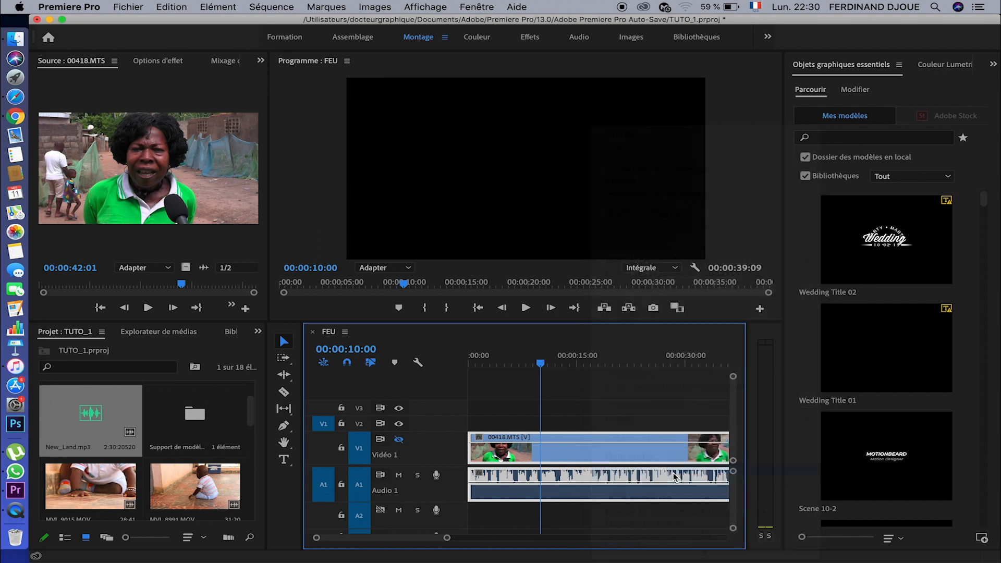
pyautogui.moveTo(426, 50); pyautogui.dragTo(329, 52)
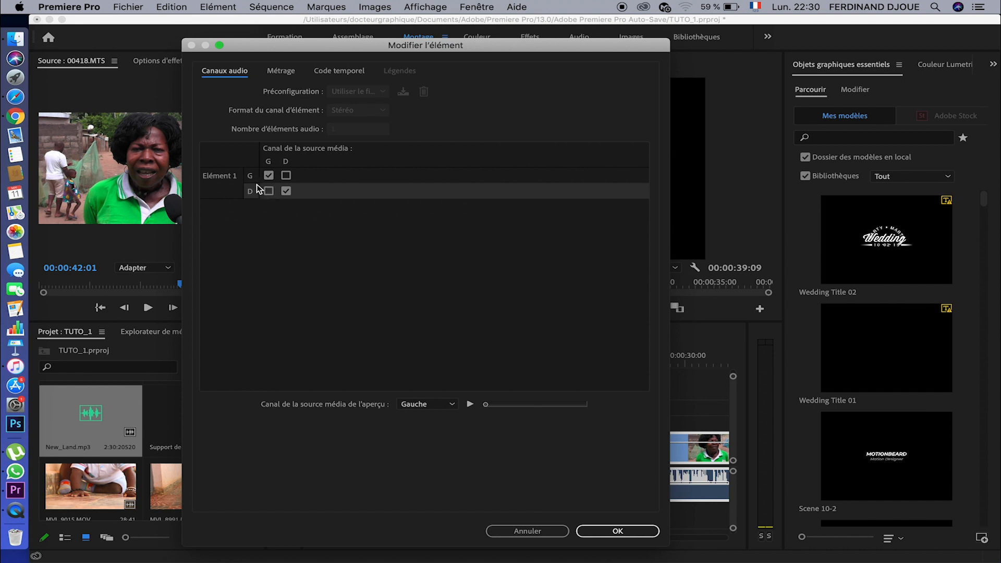
pyautogui.click(269, 191)
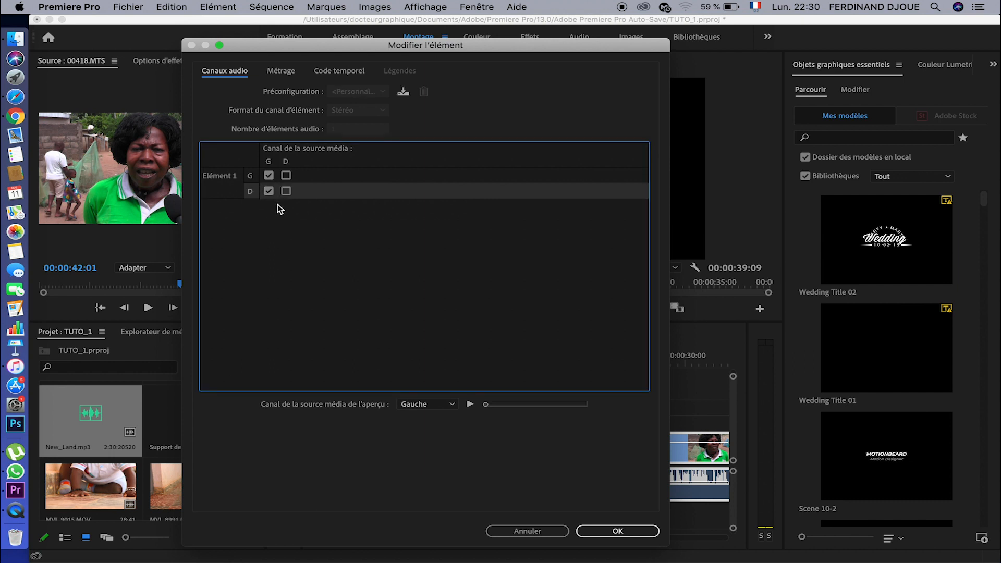
pyautogui.click(618, 531)
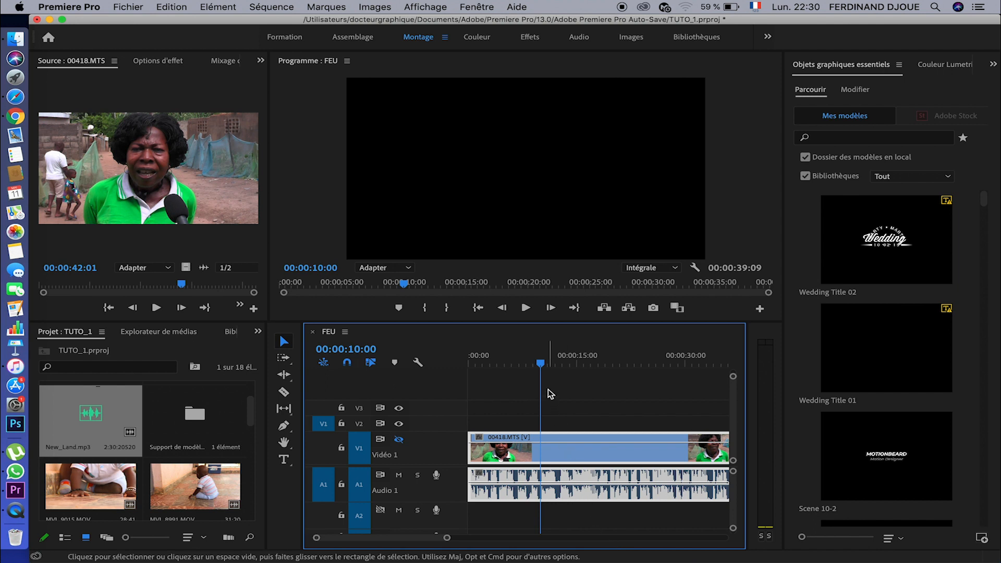
# Step: Play the sequence from 00:00:00:20 to check the left and right audio levels after the channel change
pyautogui.moveTo(447, 538); pyautogui.dragTo(435, 542)
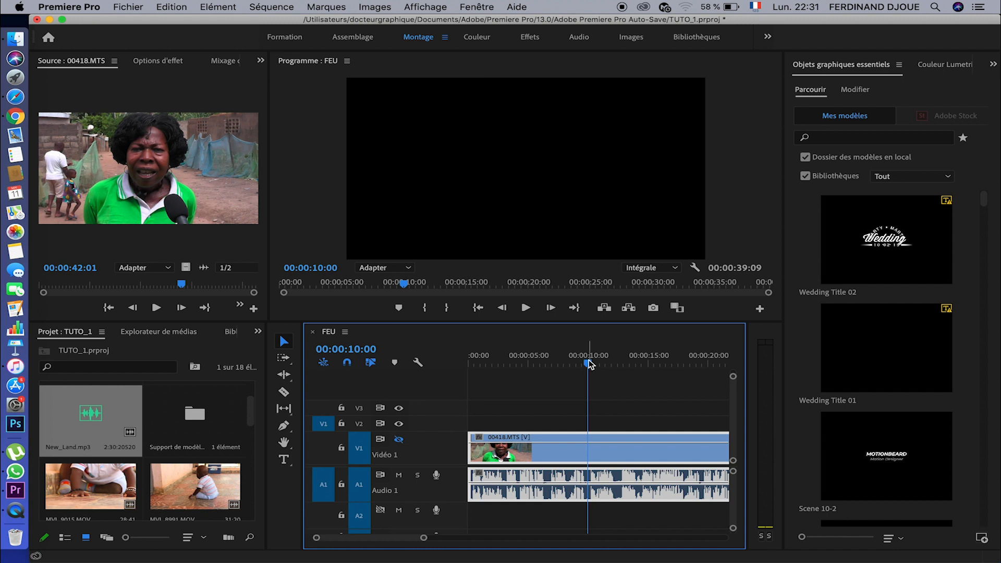
pyautogui.moveTo(589, 364); pyautogui.dragTo(477, 389)
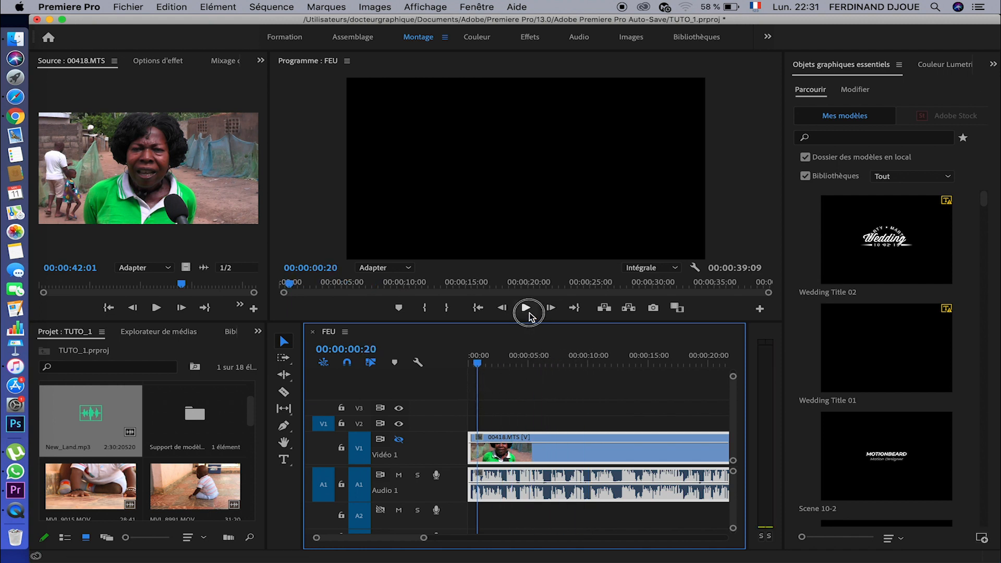
pyautogui.click(526, 308)
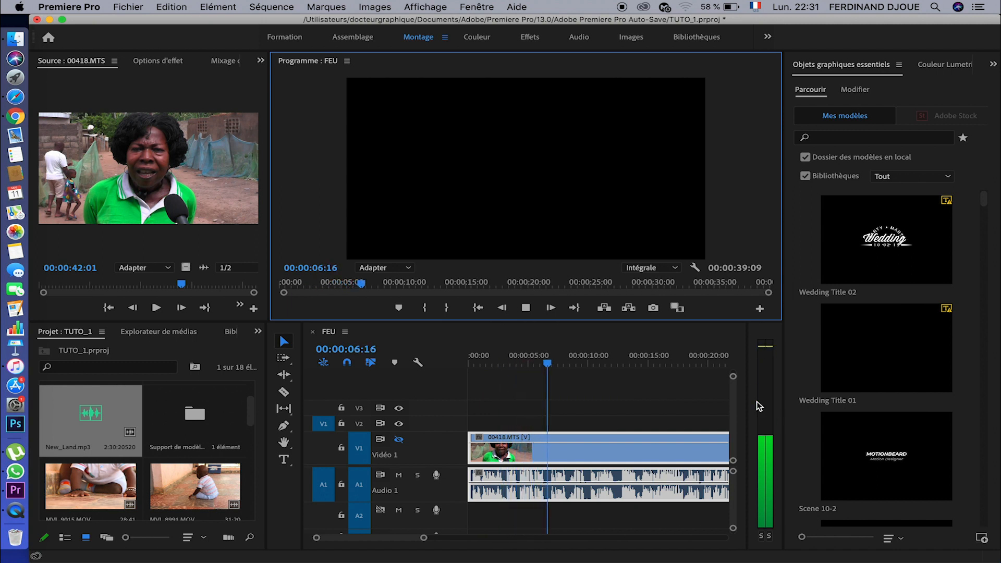
pyautogui.click(526, 308)
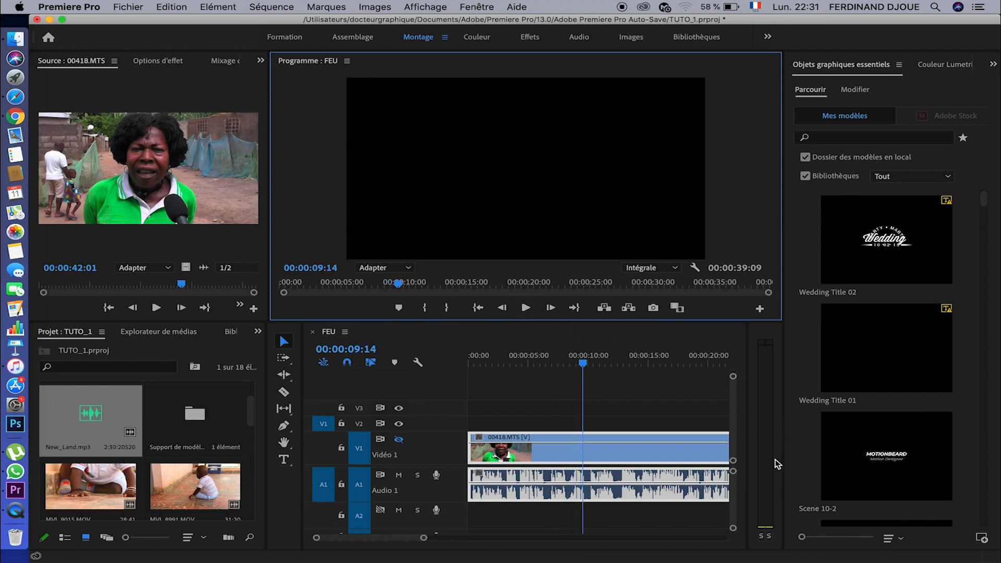
pyautogui.rightClick(572, 491)
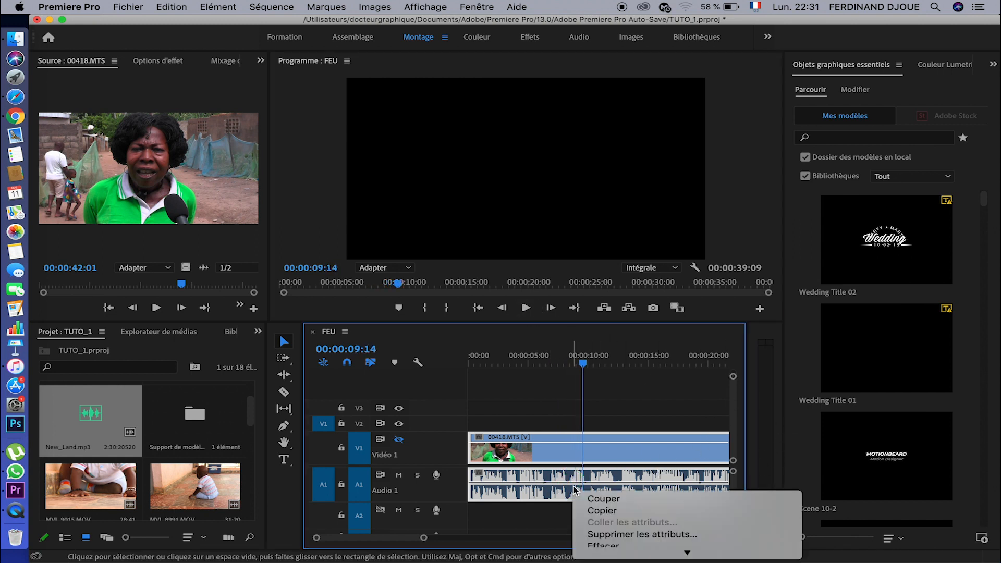
pyautogui.scroll(-5, 689, 443)
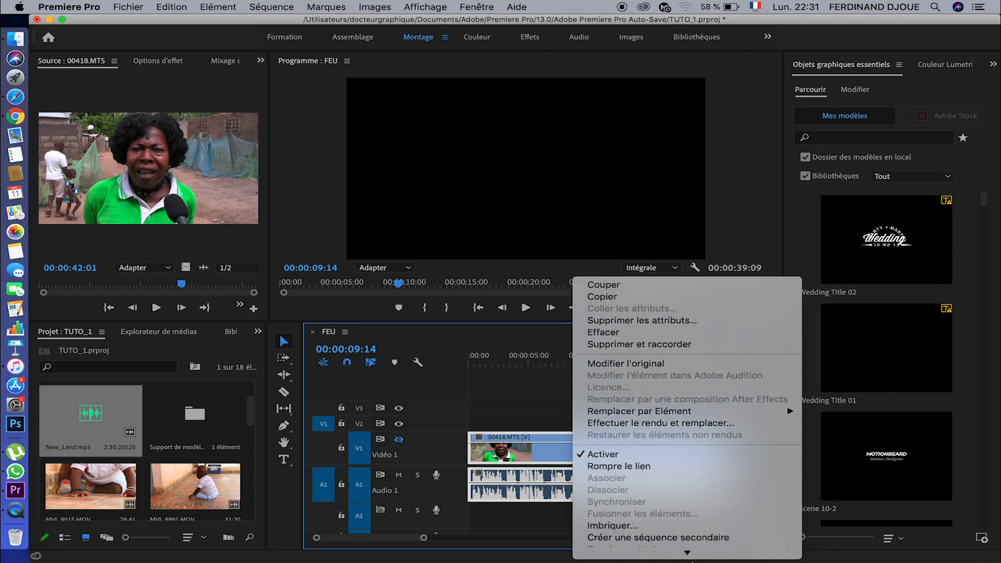
pyautogui.scroll(-2, 684, 524)
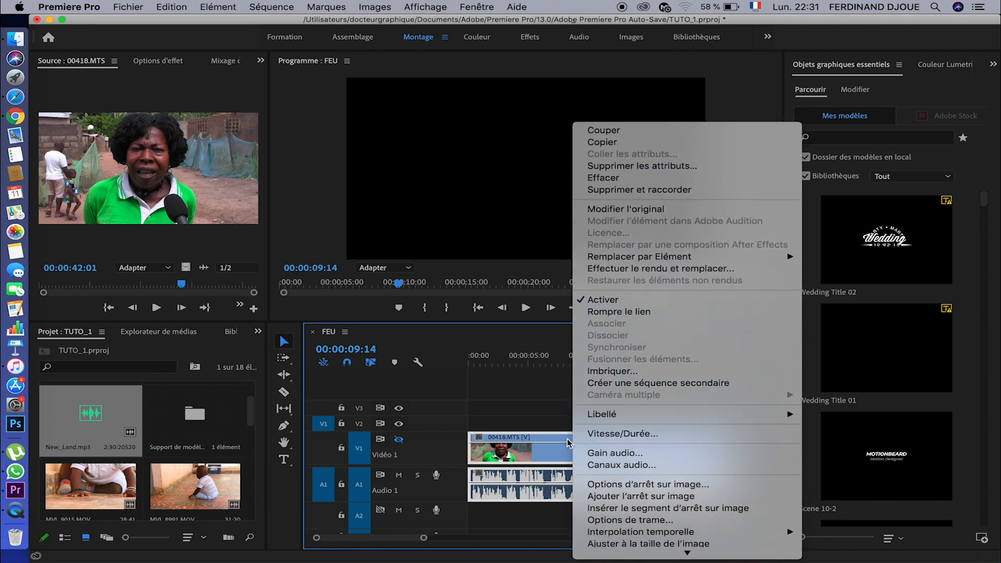
pyautogui.click(524, 457)
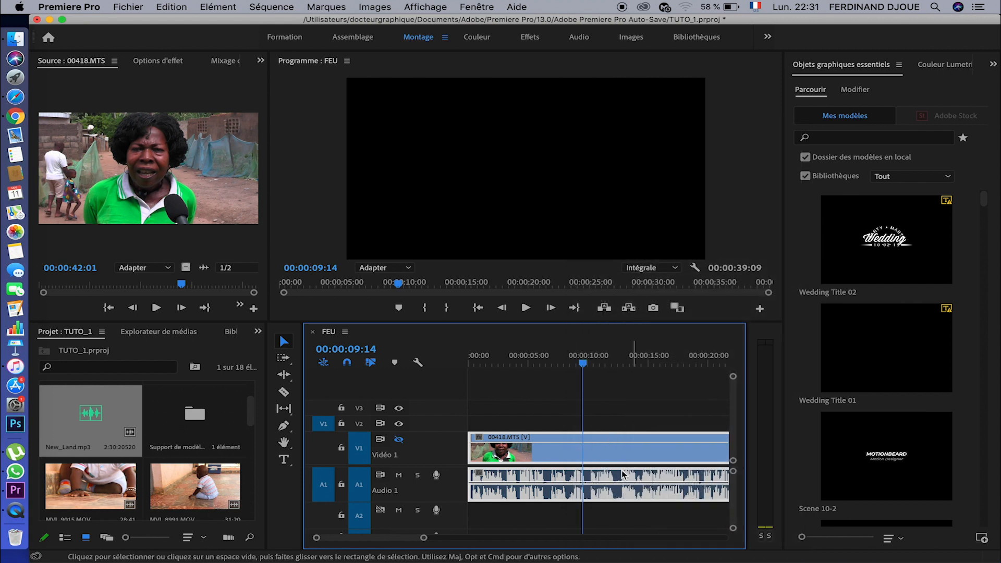
# Step: Lower the volume line of the 00418.MTS audio on A1 and play from 00:00:02:18 to check the level
pyautogui.moveTo(558, 488); pyautogui.dragTo(560, 492)
pyautogui.click(502, 358)
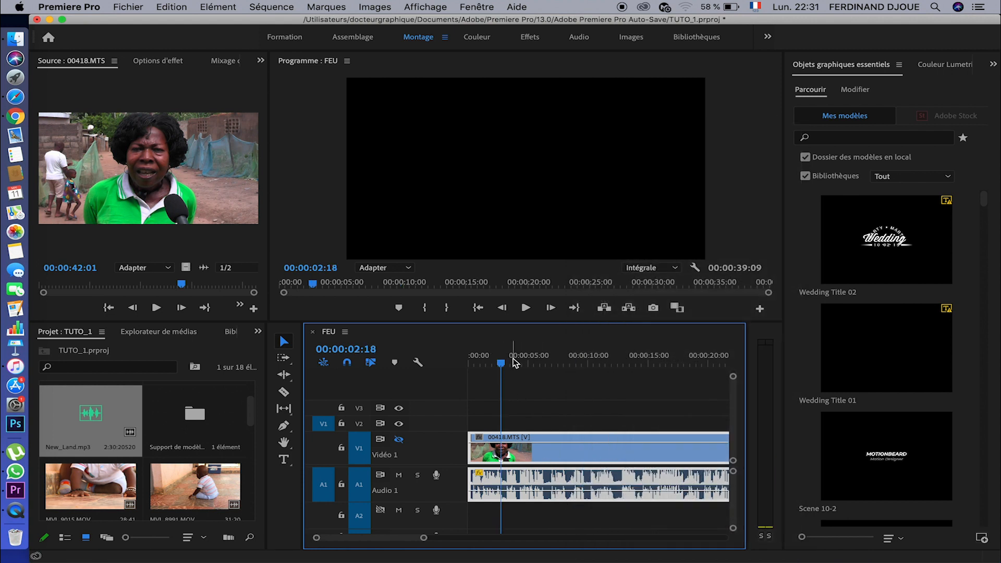
pyautogui.press('space')
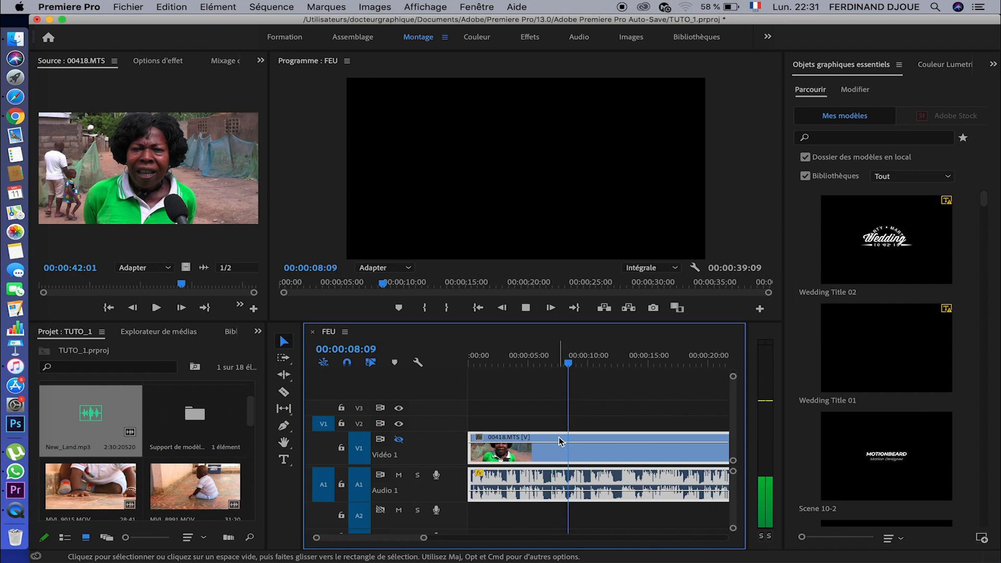
pyautogui.click(526, 308)
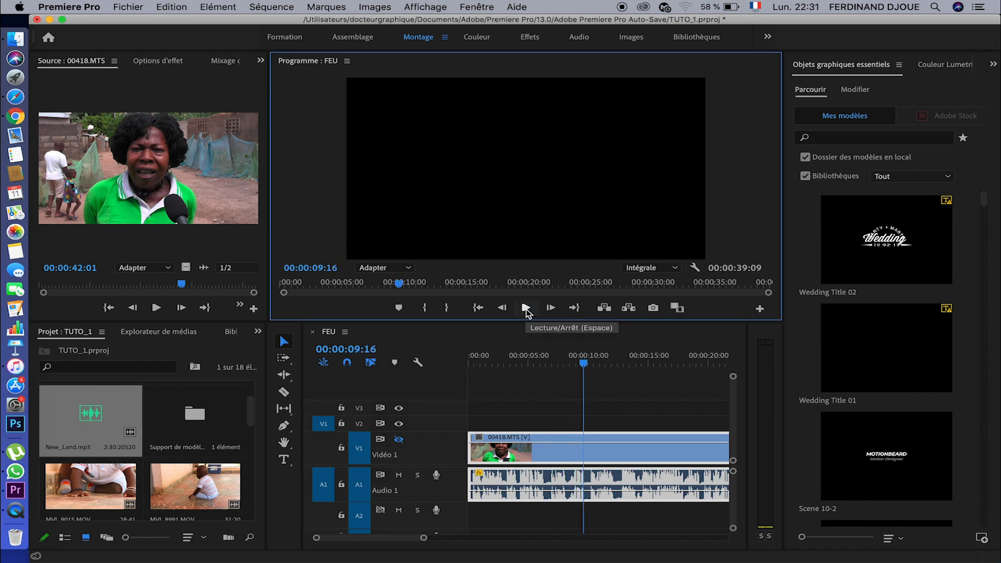